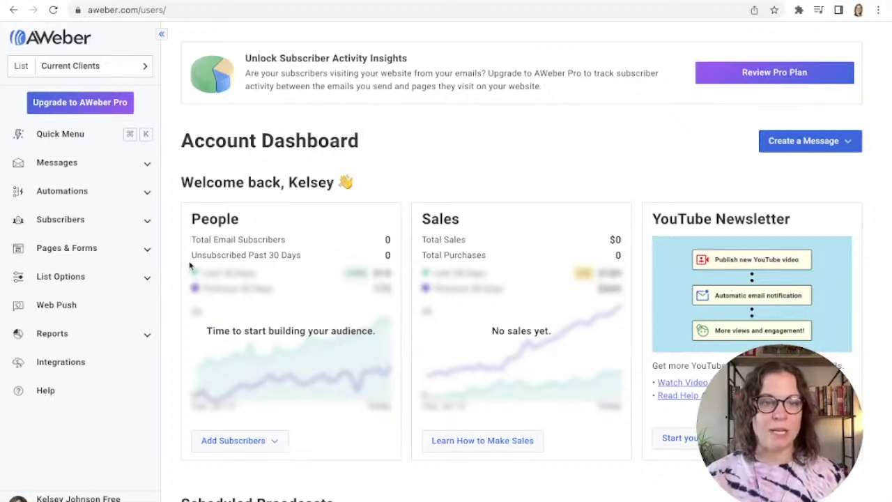
Create a new landing page for the Current Clients list from the Simple Product Sale template.
{"action": "left_click", "coordinate": [148, 251]}
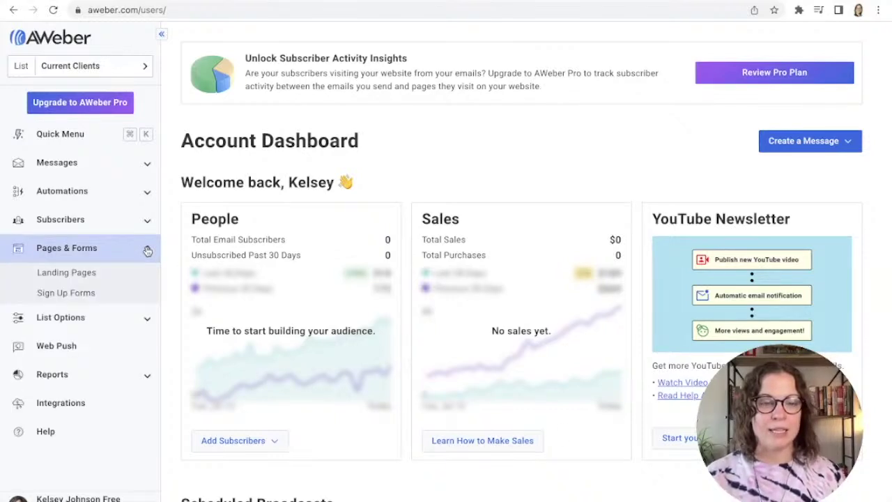
{"action": "left_click", "coordinate": [120, 279]}
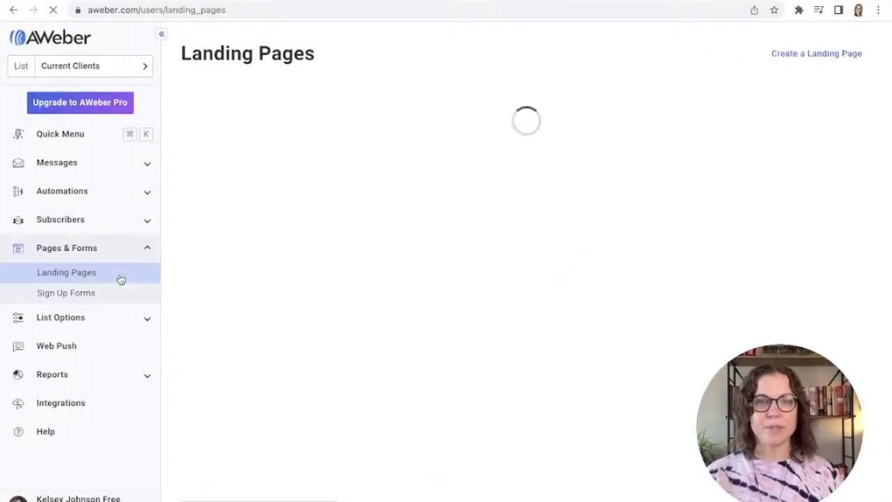
{"action": "left_click", "coordinate": [826, 54]}
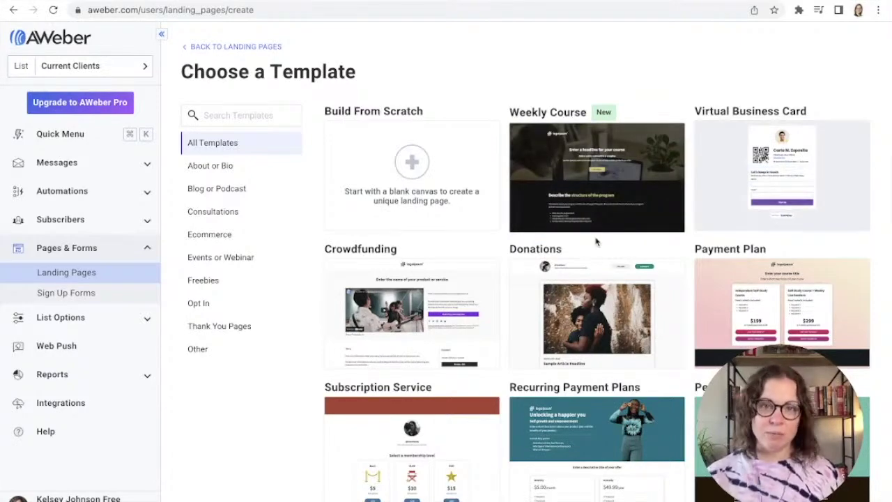
{"action": "scroll", "coordinate": [596, 242], "scroll_direction": "down", "scroll_amount": 10}
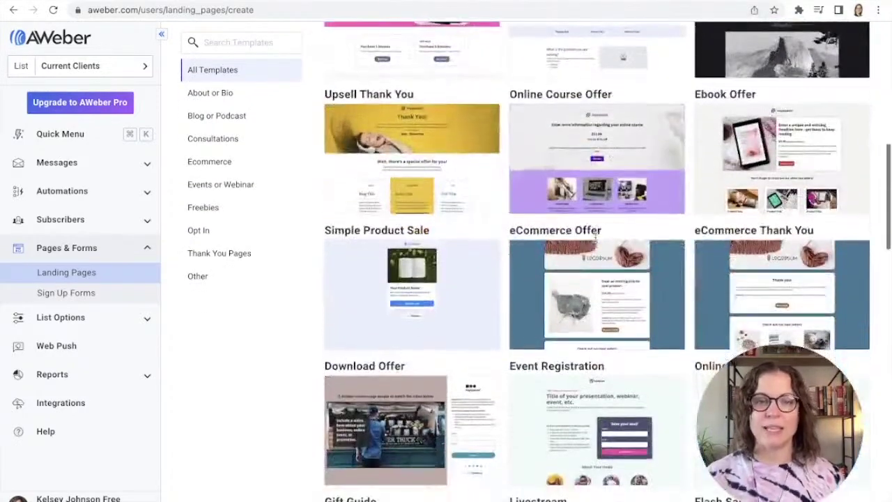
{"action": "mouse_move", "coordinate": [394, 297]}
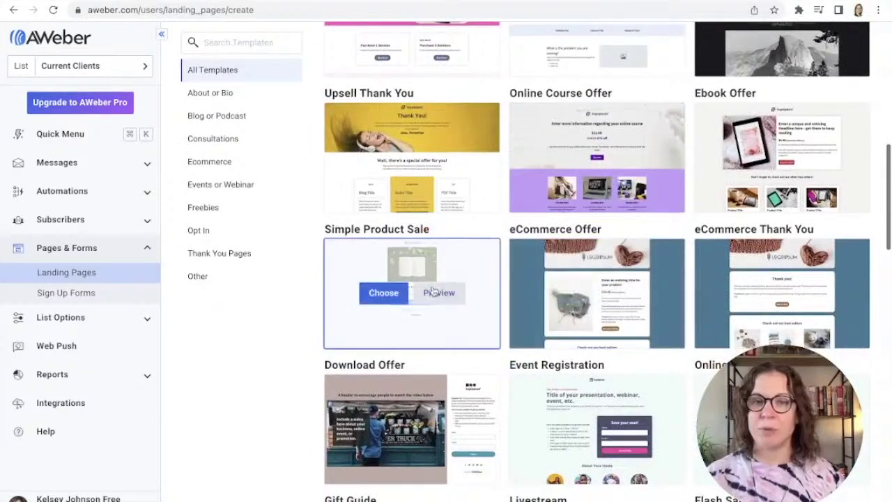
{"action": "left_click", "coordinate": [391, 296]}
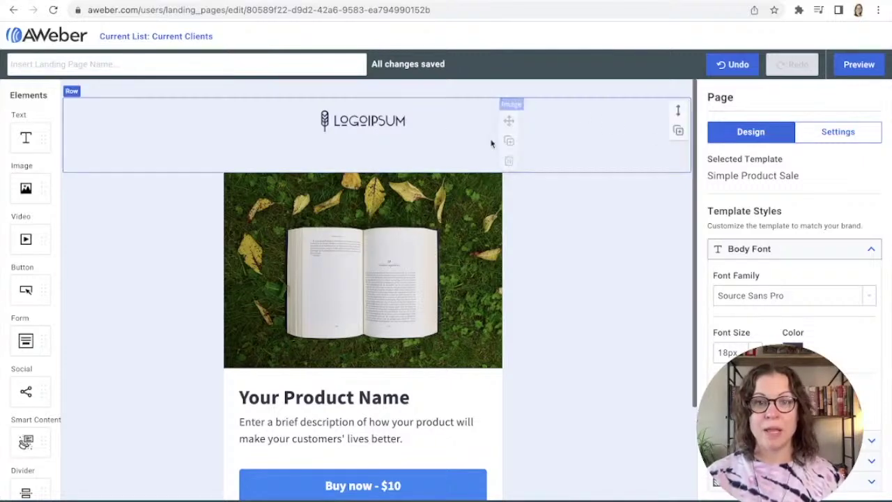
Delete the header logo and replace the book photo with the stock image of red and blue line graphs, found by searching for "graph".
{"action": "left_click", "coordinate": [512, 160]}
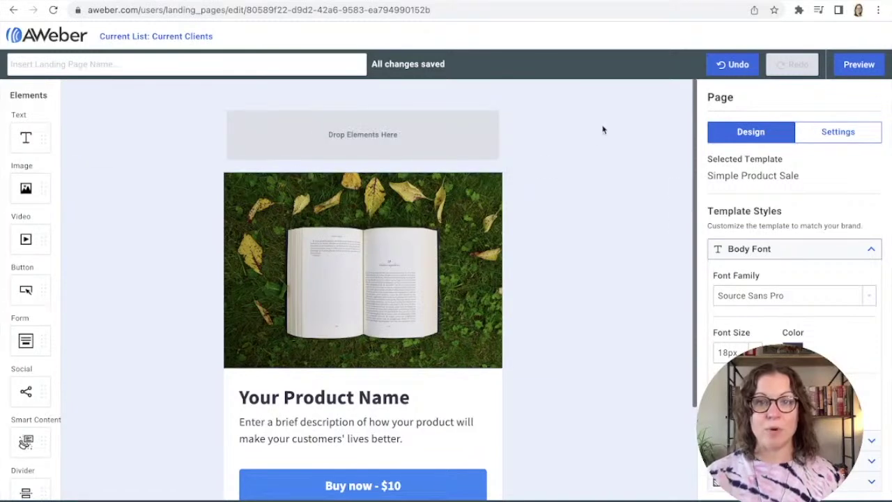
{"action": "left_click", "coordinate": [472, 253]}
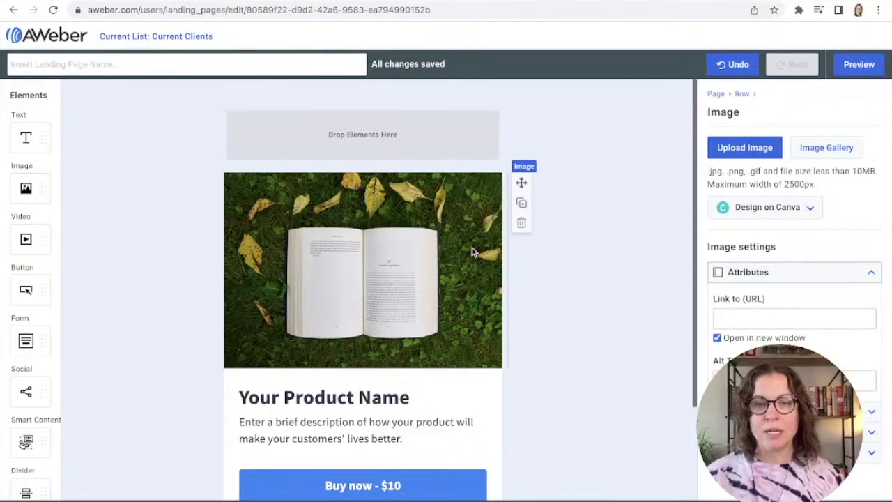
{"action": "left_click", "coordinate": [825, 149]}
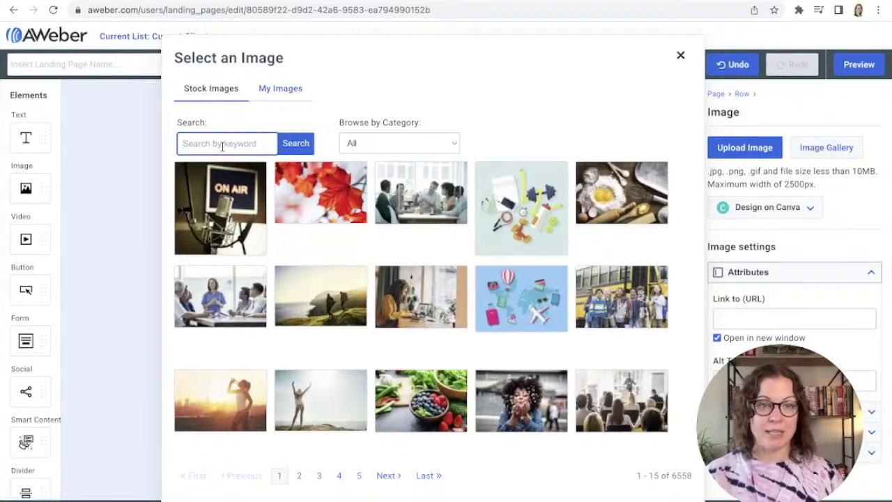
{"action": "type", "text": "graph"}
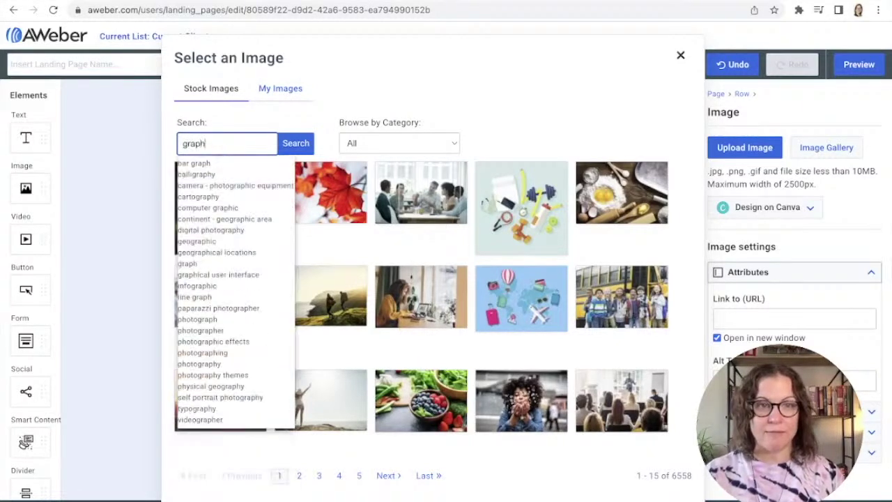
{"action": "key", "text": "Return"}
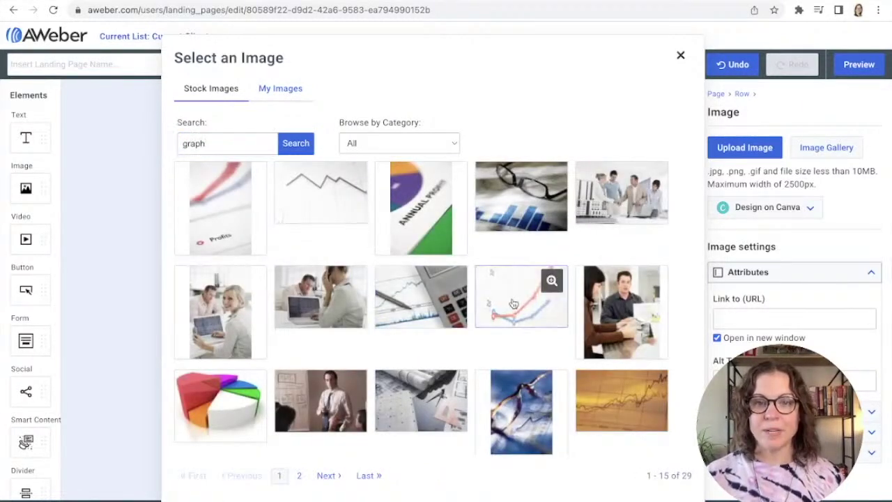
{"action": "left_click", "coordinate": [516, 305]}
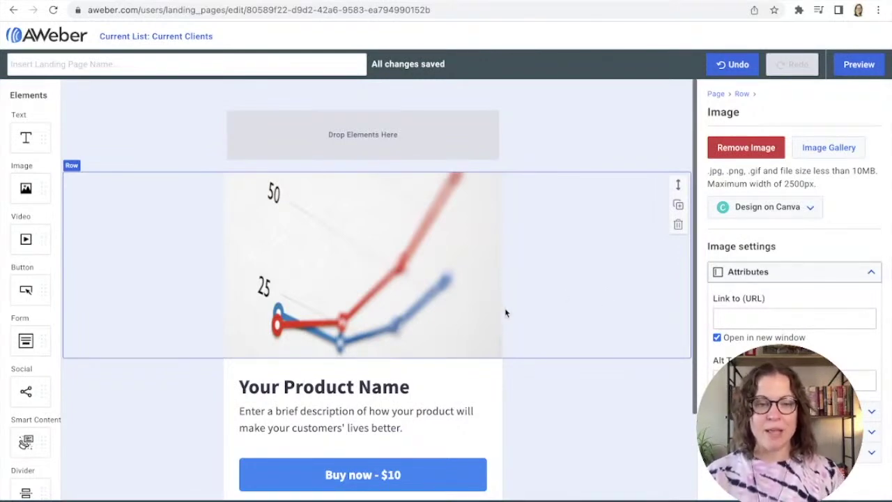
Replace the product name heading with "Sign up for my email list to get the checklist".
{"action": "scroll", "coordinate": [513, 308], "scroll_direction": "down", "scroll_amount": 3}
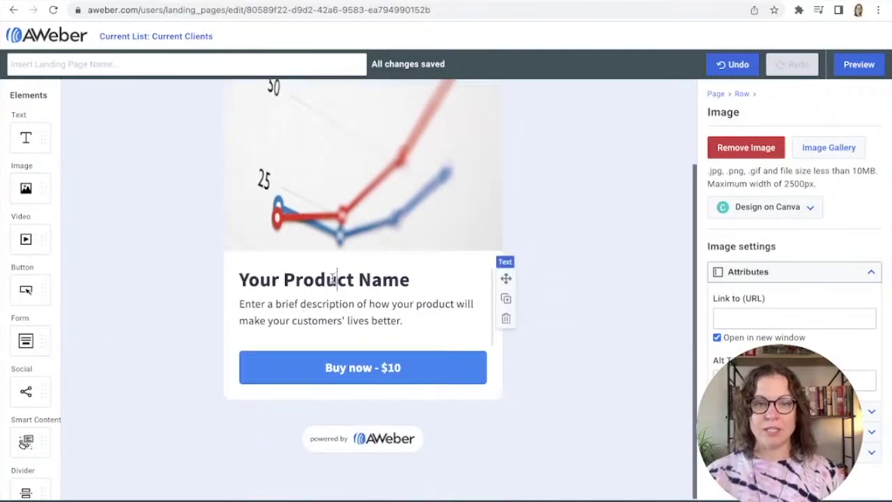
{"action": "triple_click", "coordinate": [333, 278]}
{"action": "type", "text": "Sig"}
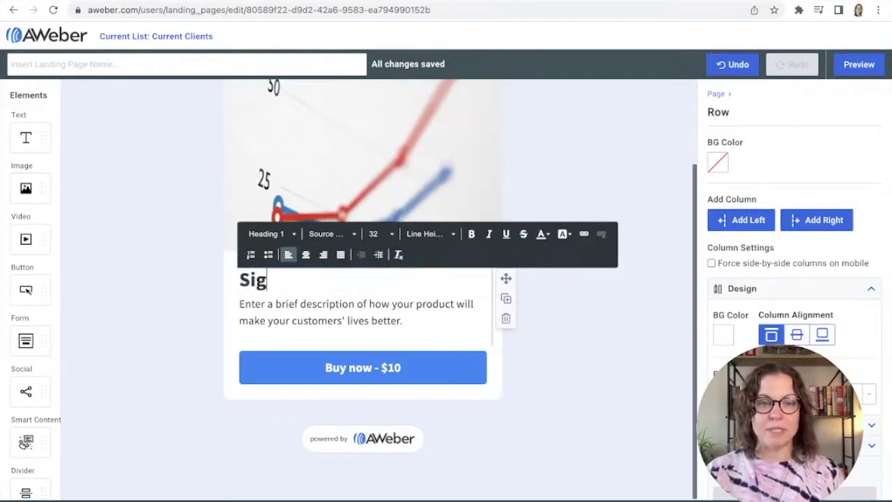
{"action": "type", "text": "n up for my "}
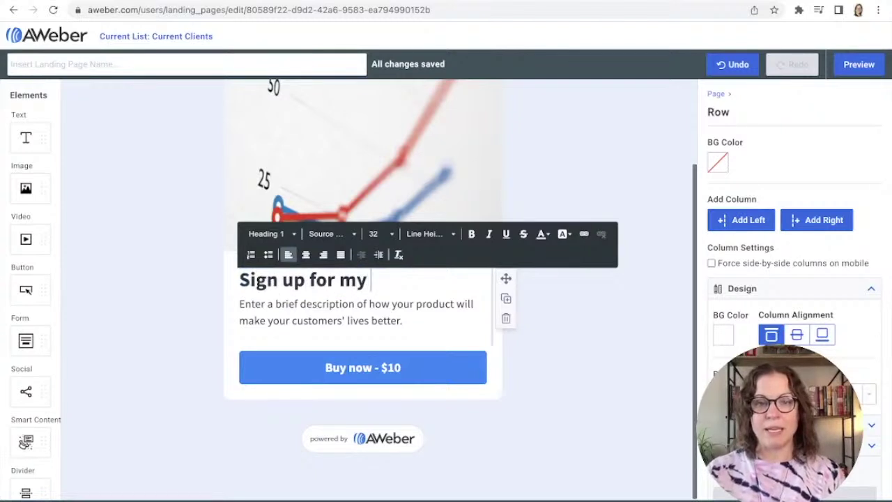
{"action": "type", "text": "email list to get"}
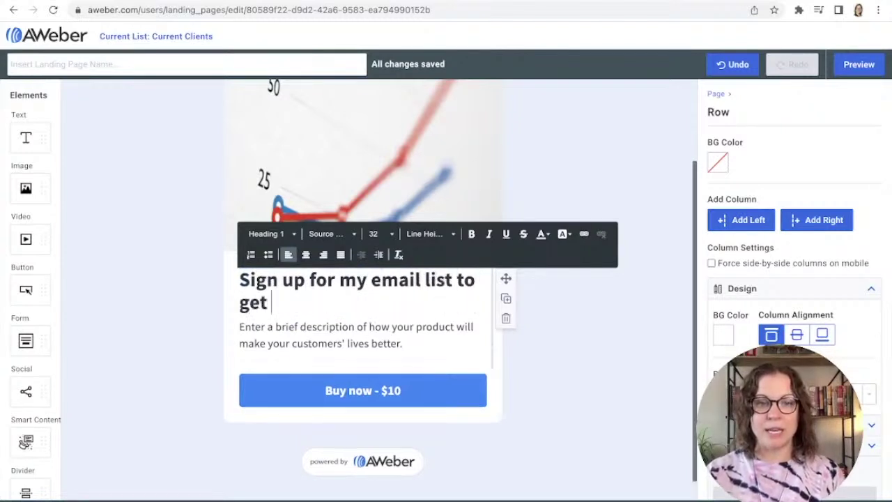
{"action": "type", "text": " the grow"}
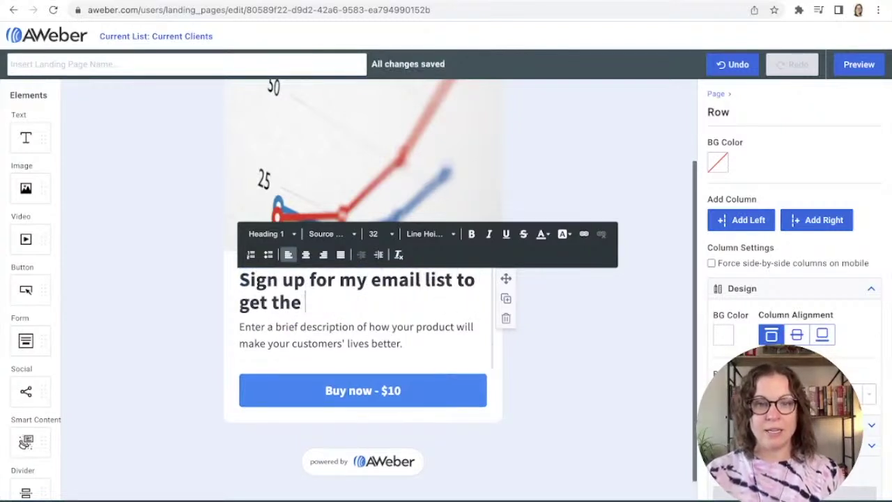
{"action": "key", "text": "BackSpace"}
{"action": "key", "text": "BackSpace"}
{"action": "key", "text": "BackSpace"}
{"action": "key", "text": "BackSpace"}
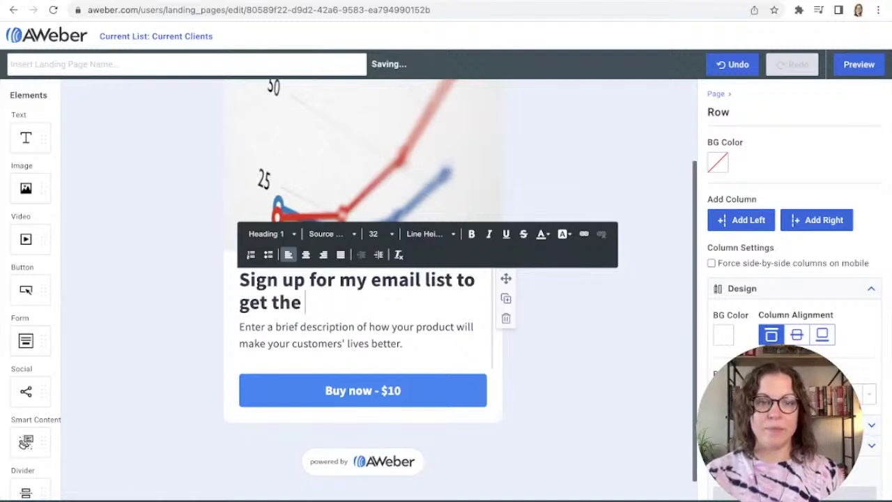
{"action": "type", "text": "checklist"}
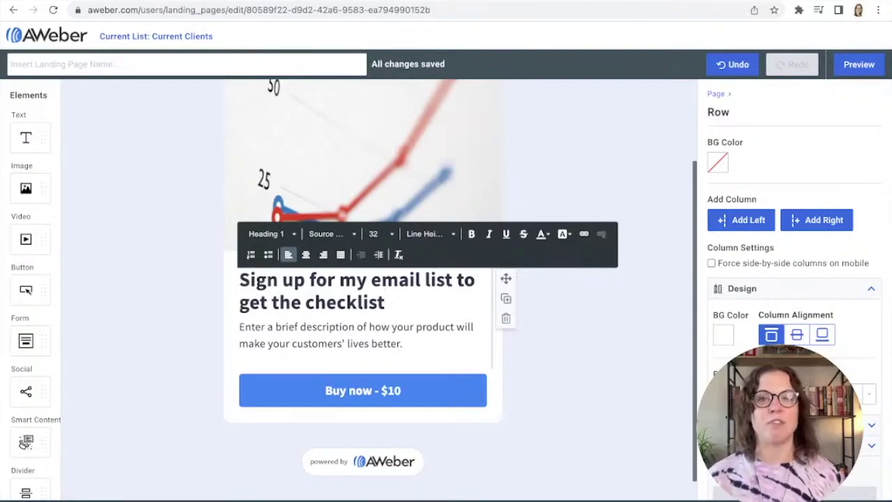
Replace the product description with "I send regular emails letting you know about other marketing tips and tricks for email and social media.".
{"action": "left_click_drag", "start_coordinate": [418, 344], "coordinate": [238, 328]}
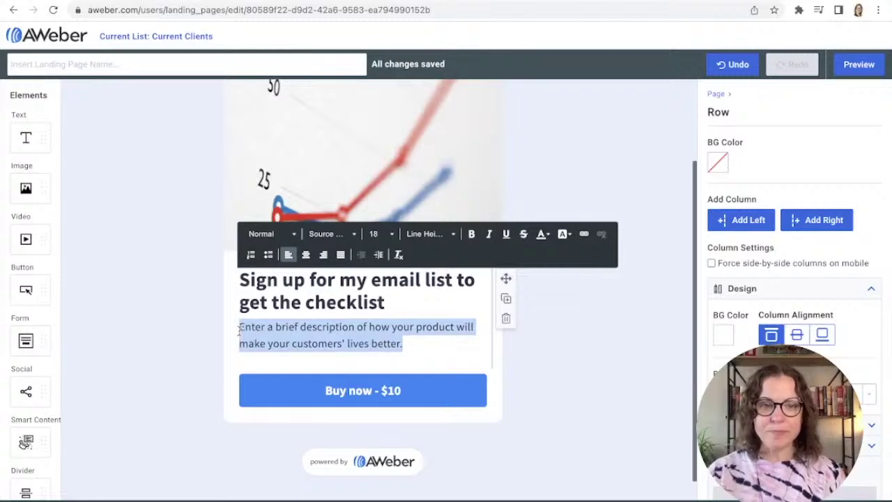
{"action": "type", "text": "I send"}
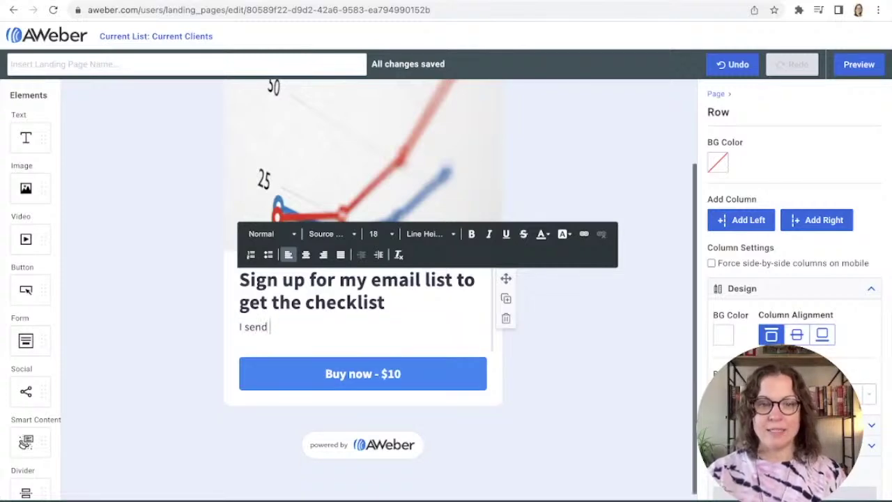
{"action": "type", "text": " regu"}
{"action": "key", "text": "BackSpace"}
{"action": "type", "text": "gular"}
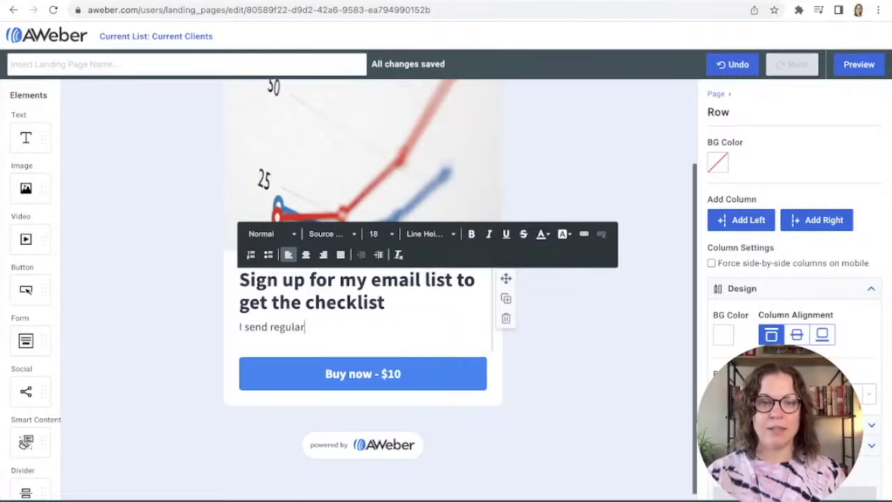
{"action": "type", "text": " emails lettin ghyou"}
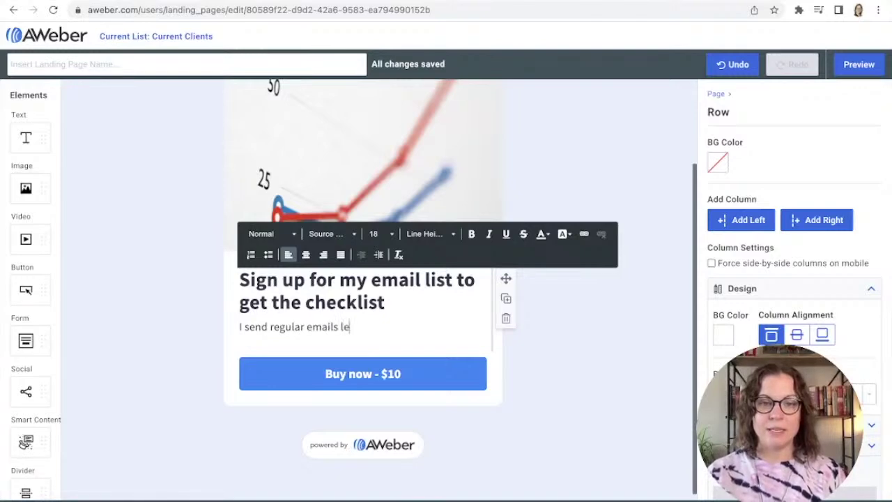
{"action": "key", "text": "BackSpace"}
{"action": "key", "text": "BackSpace"}
{"action": "type", "text": "g you know about other marketing tips and tricks for email and so"}
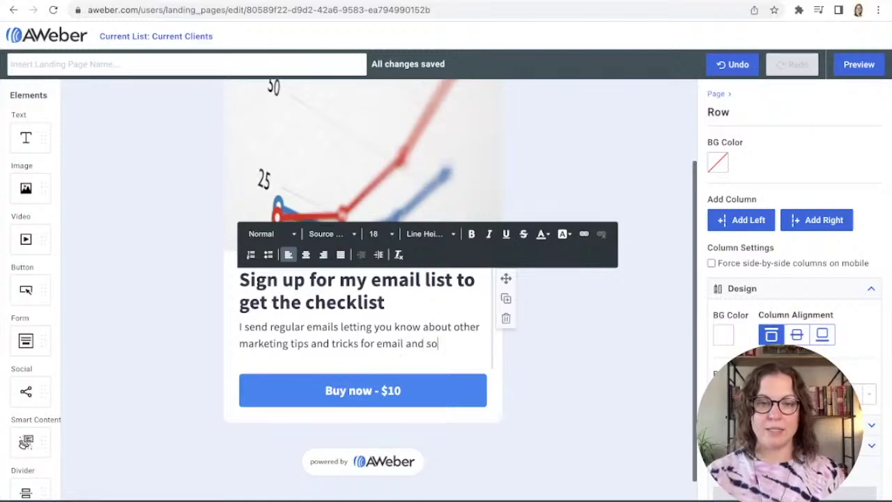
{"action": "type", "text": "cial media"}
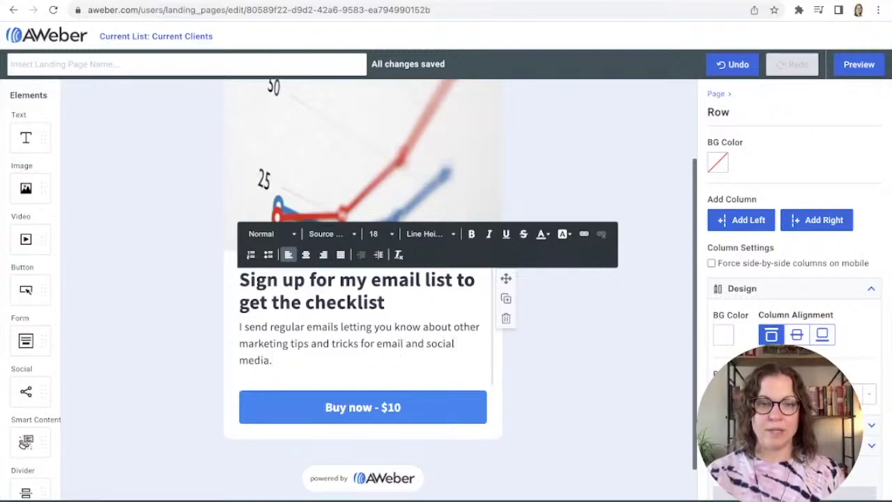
{"action": "type", "text": "."}
Add a second paragraph below the description reading "Sign up below for the checklist and to receive my emails.".
{"action": "key", "text": "Return"}
{"action": "type", "text": "Sign up bleow t"}
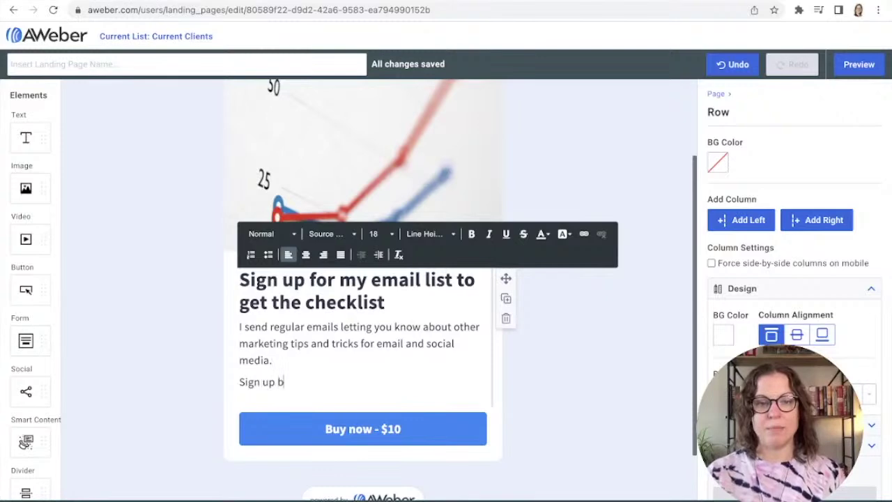
{"action": "key", "text": "BackSpace"}
{"action": "key", "text": "BackSpace"}
{"action": "key", "text": "BackSpace"}
{"action": "key", "text": "BackSpace"}
{"action": "key", "text": "BackSpace"}
{"action": "key", "text": "BackSpace"}
{"action": "type", "text": "e"}
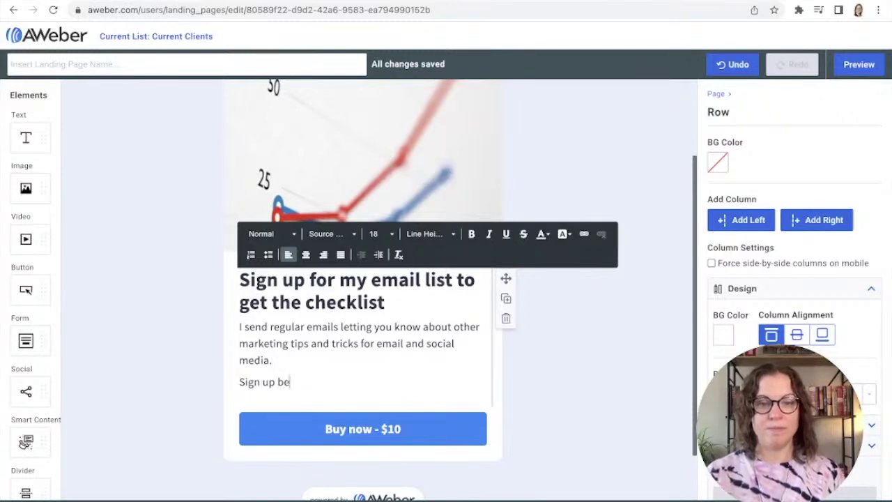
{"action": "type", "text": "low fo rthe"}
{"action": "key", "text": "BackSpace"}
{"action": "key", "text": "BackSpace"}
{"action": "key", "text": "BackSpace"}
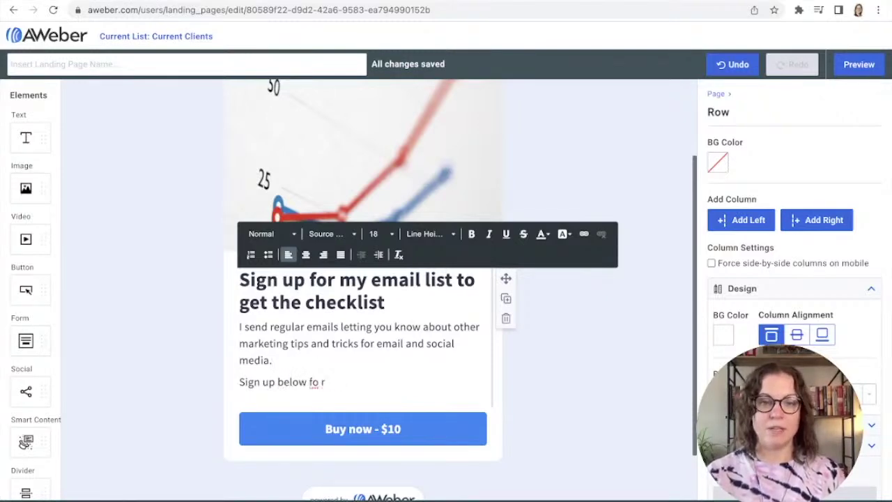
{"action": "type", "text": "checklis"}
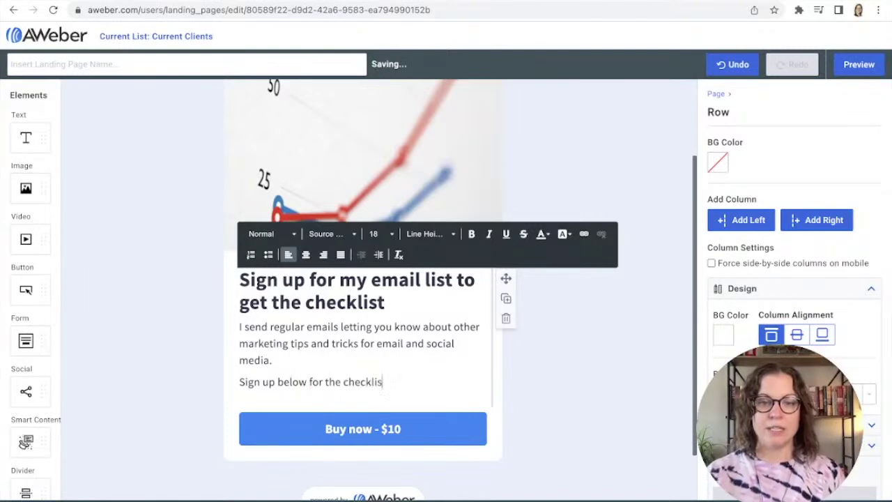
{"action": "type", "text": "t and to receive me"}
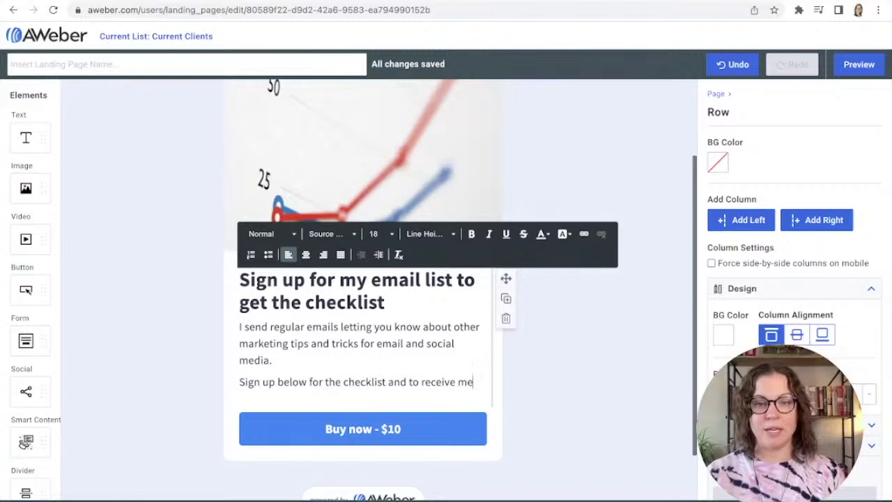
{"action": "key", "text": "BackSpace"}
{"action": "type", "text": "y emails."}
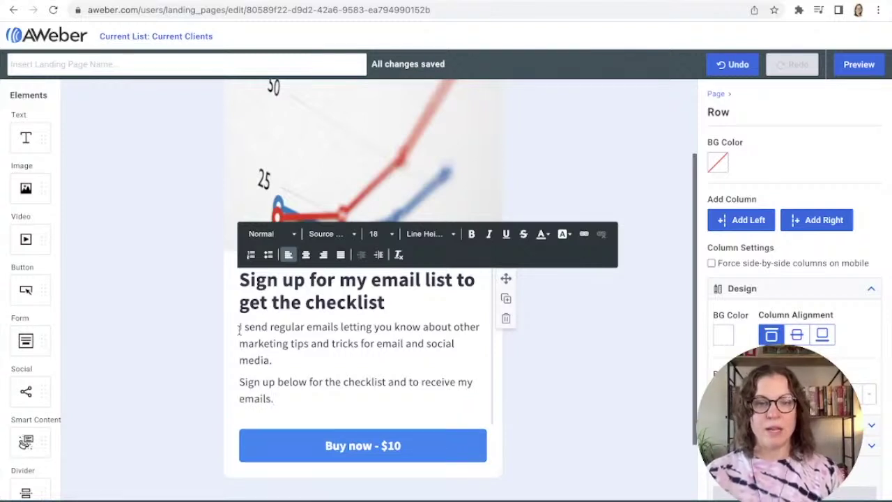
Delete the "Buy now - $10" button and place a sign-up form below the text in its place.
{"action": "scroll", "coordinate": [450, 349], "scroll_direction": "down", "scroll_amount": 2}
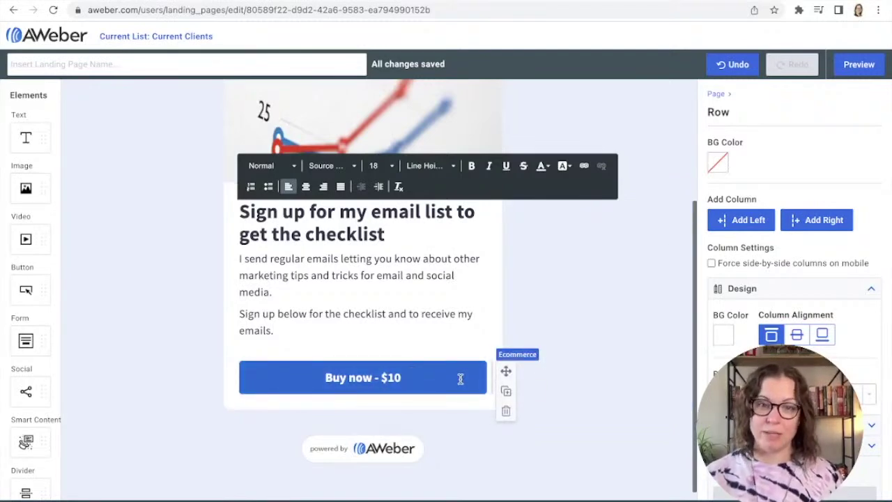
{"action": "left_click", "coordinate": [506, 410]}
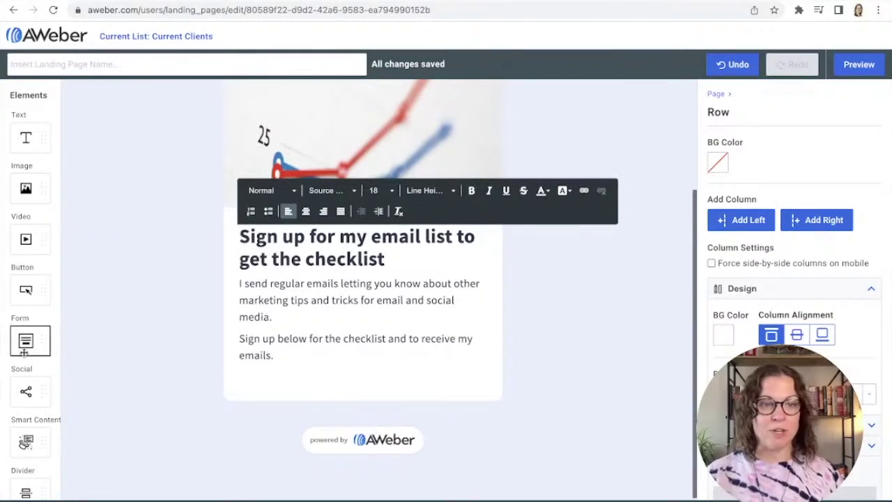
{"action": "left_click_drag", "start_coordinate": [21, 342], "coordinate": [326, 371]}
{"action": "scroll", "coordinate": [325, 371], "scroll_direction": "down", "scroll_amount": 3}
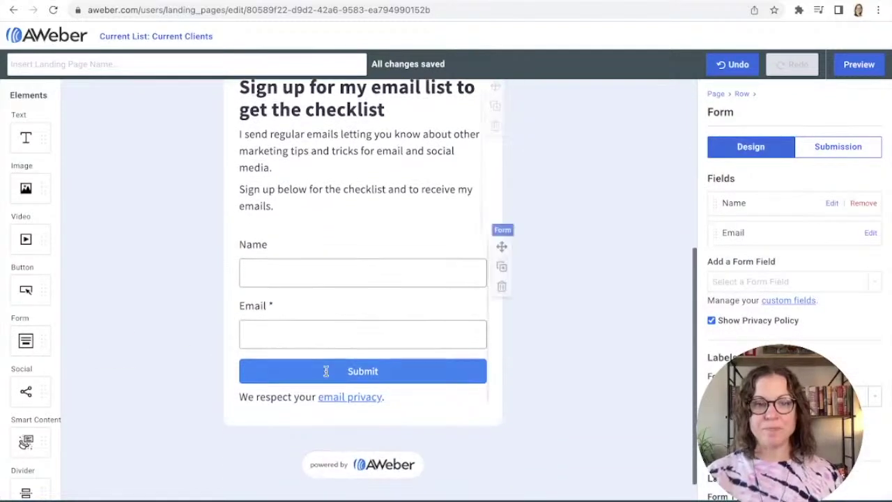
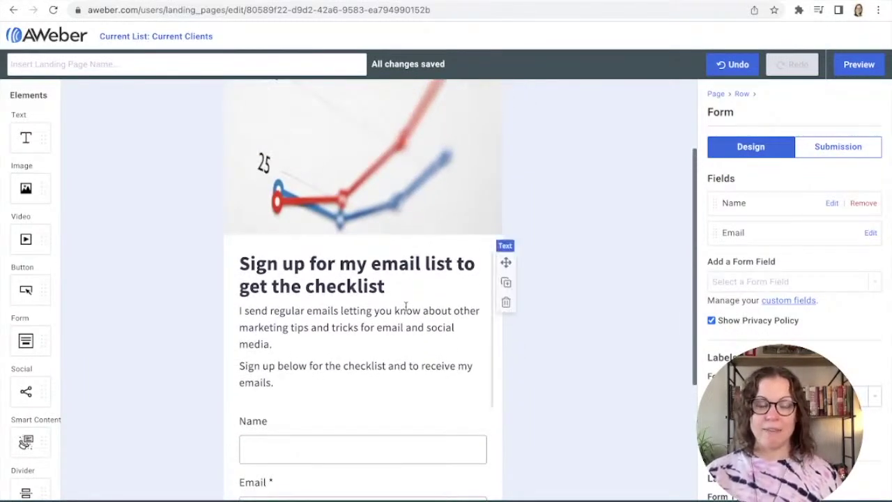
Add the tag "lead-magnet" to the sign-up form's submission settings.
{"action": "scroll", "coordinate": [406, 307], "scroll_direction": "down", "scroll_amount": 3}
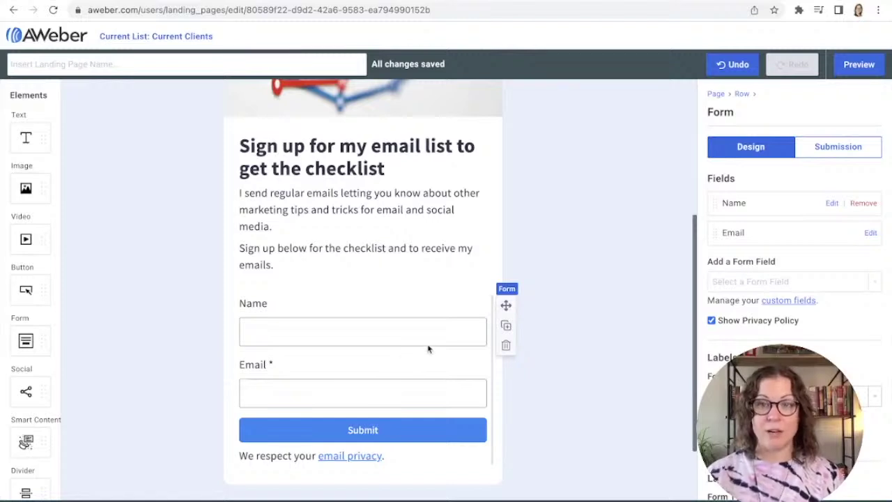
{"action": "left_click", "coordinate": [843, 154]}
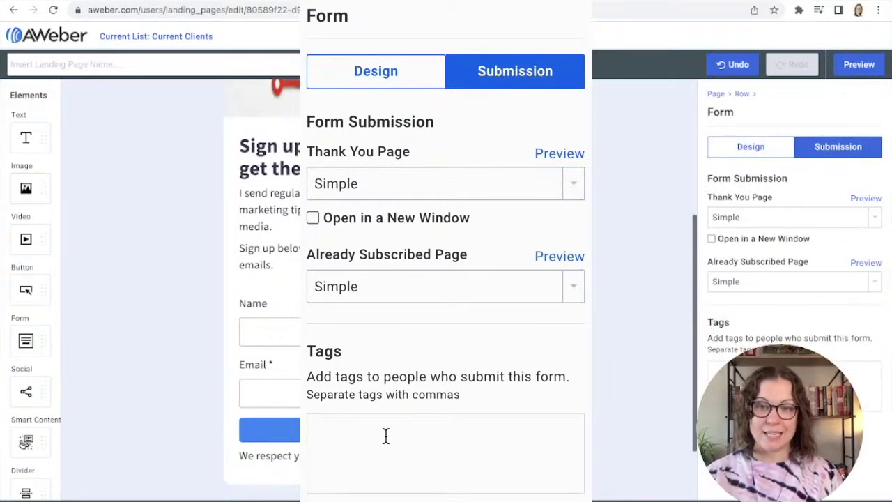
{"action": "type", "text": "le"}
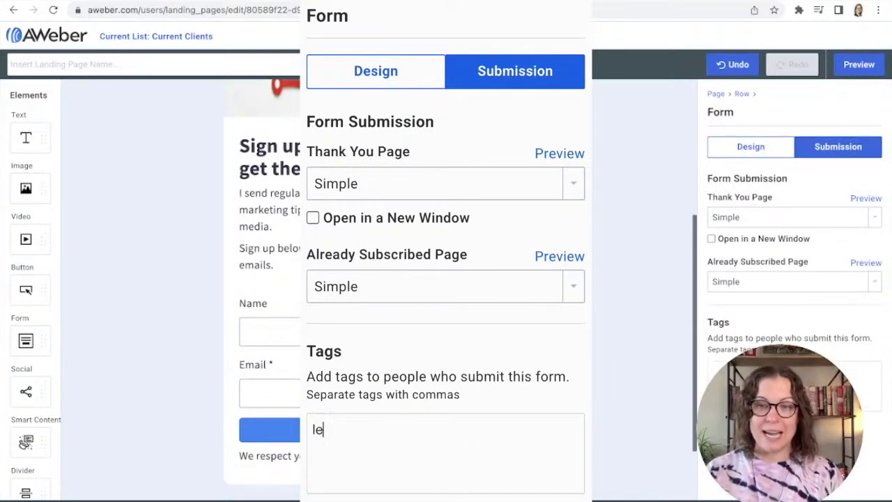
{"action": "type", "text": "ad-magnet"}
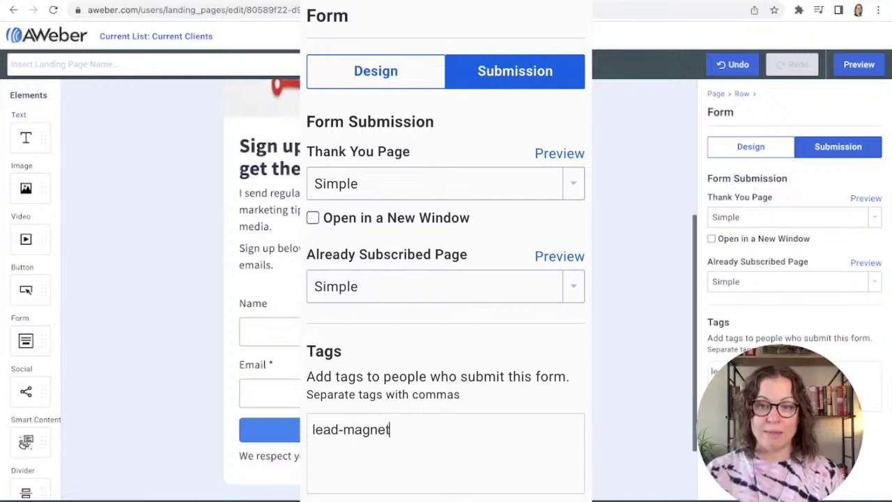
{"action": "key", "text": "Return"}
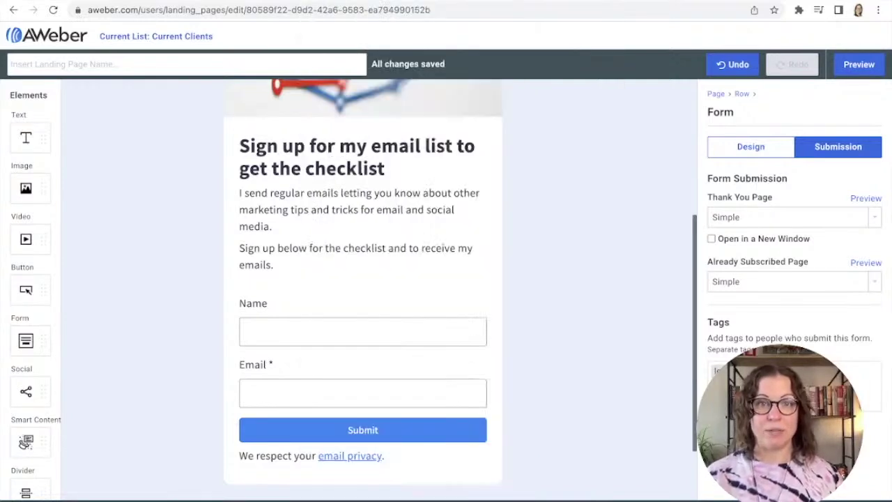
Name the landing page "Sign up for checklist".
{"action": "left_click", "coordinate": [122, 61]}
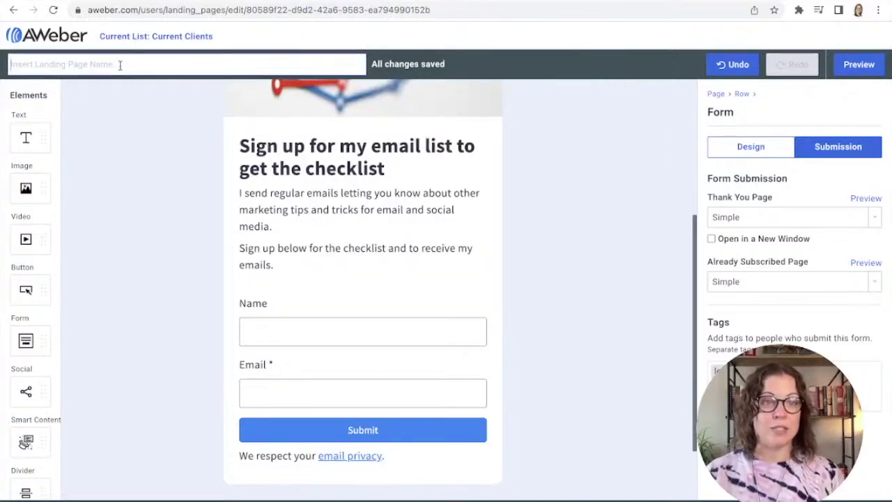
{"action": "type", "text": "Sign up for checklist"}
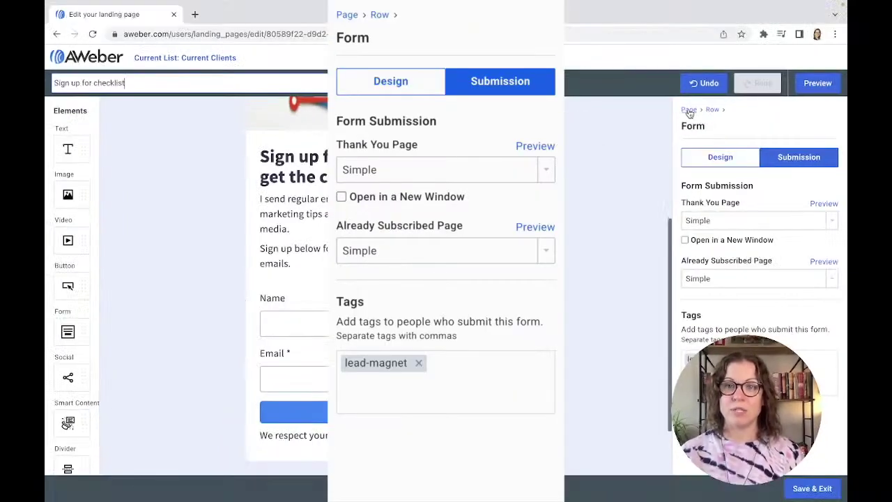
Set the landing page's social sharing title to "List Growth Checklist", and save and exit the editor.
{"action": "left_click", "coordinate": [689, 110]}
{"action": "left_click", "coordinate": [796, 144]}
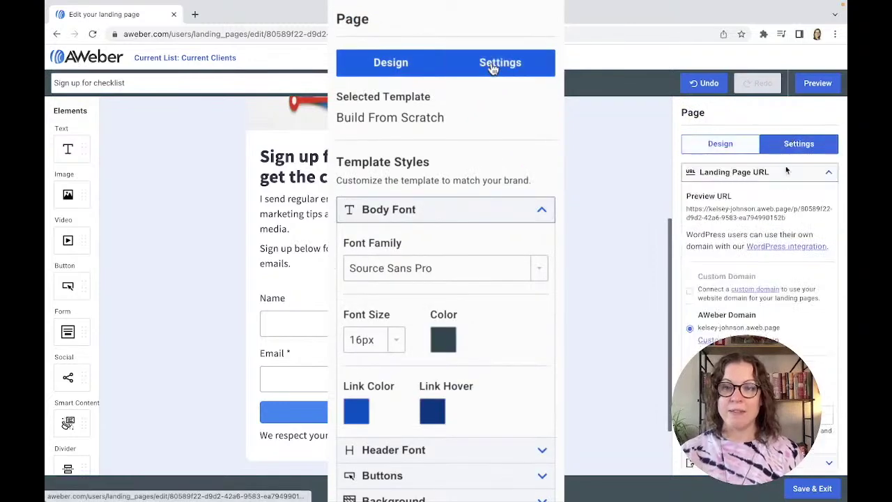
{"action": "scroll", "coordinate": [760, 314], "scroll_direction": "down", "scroll_amount": 1}
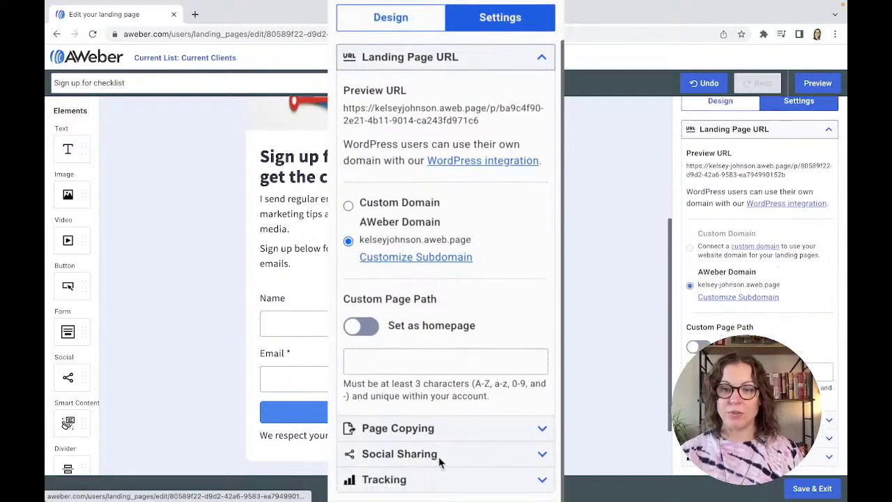
{"action": "left_click", "coordinate": [438, 456]}
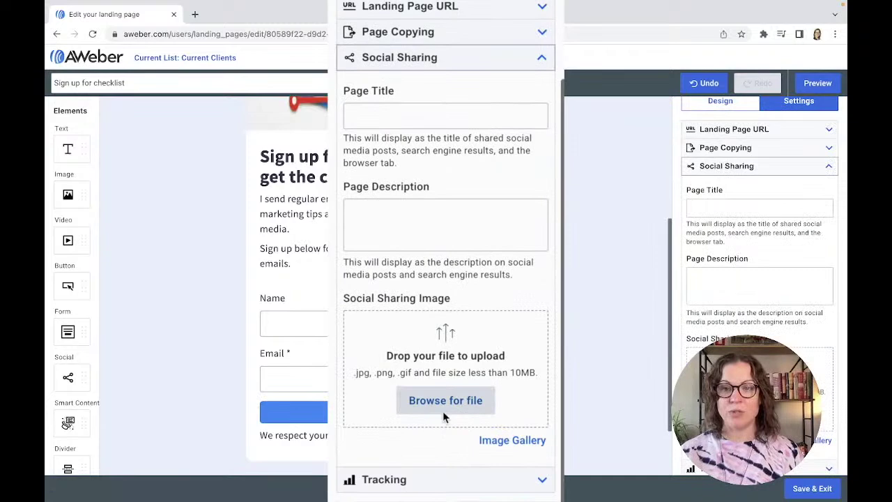
{"action": "left_click", "coordinate": [740, 208]}
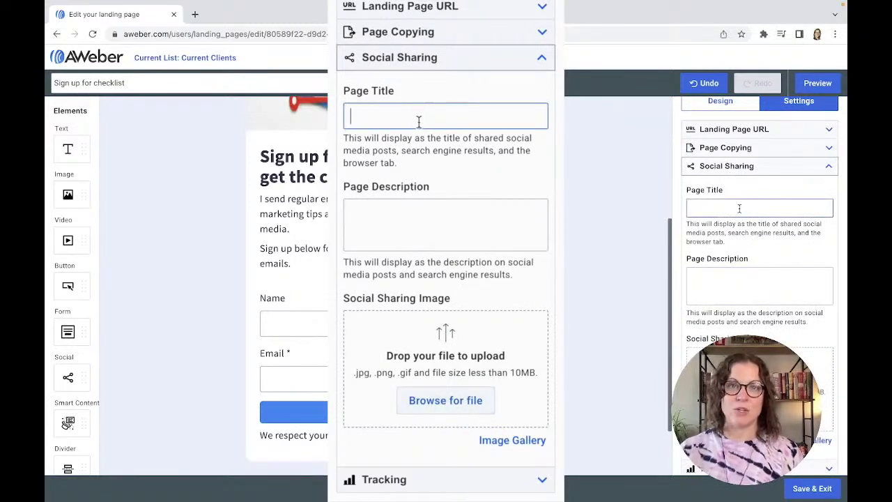
{"action": "type", "text": "List "}
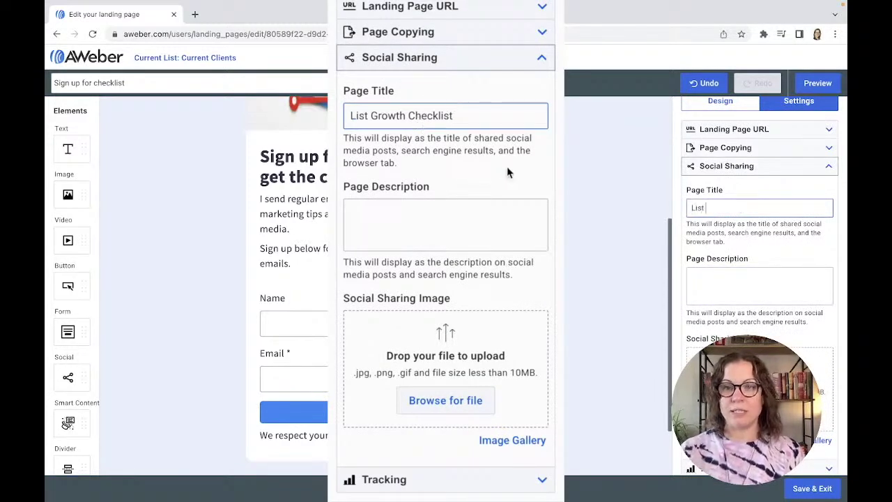
{"action": "type", "text": "Growth Check"}
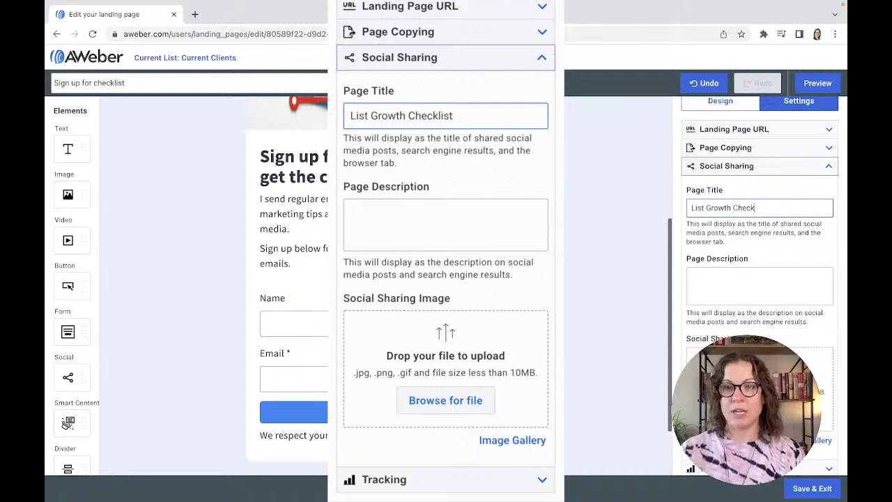
{"action": "type", "text": "list"}
{"action": "left_click", "coordinate": [698, 280]}
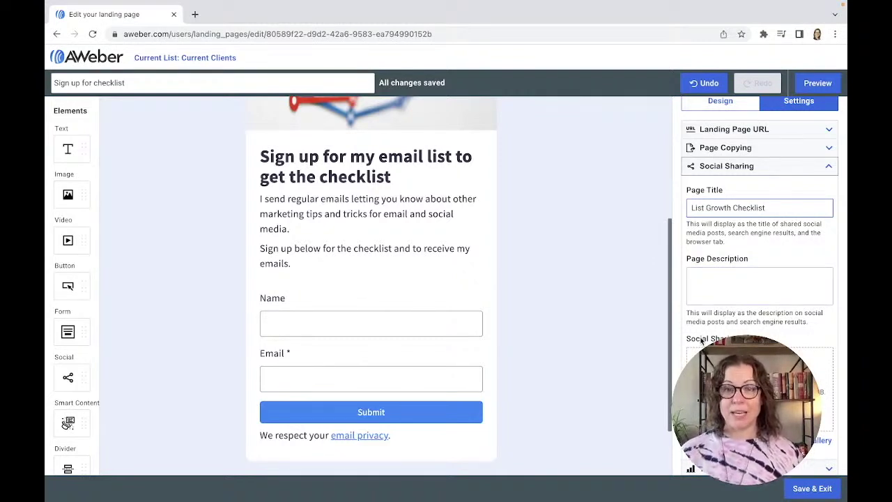
{"action": "left_click", "coordinate": [807, 488]}
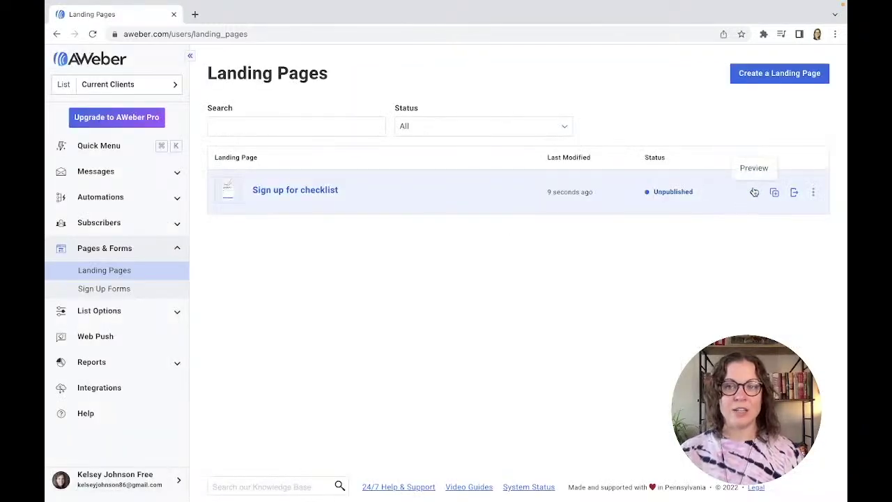
Preview the "Sign up for checklist" landing page in its desktop and mobile versions, and close the preview.
{"action": "left_click", "coordinate": [755, 189]}
{"action": "scroll", "coordinate": [622, 252], "scroll_direction": "down", "scroll_amount": 4}
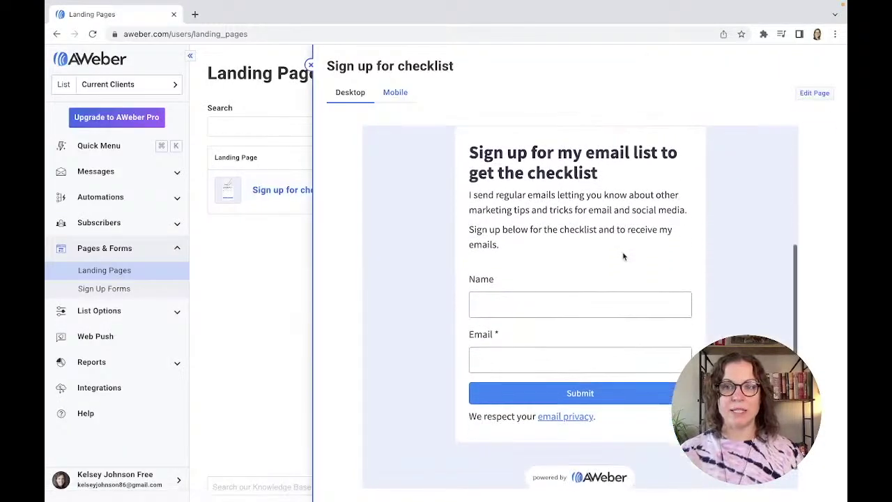
{"action": "scroll", "coordinate": [624, 257], "scroll_direction": "up", "scroll_amount": 5}
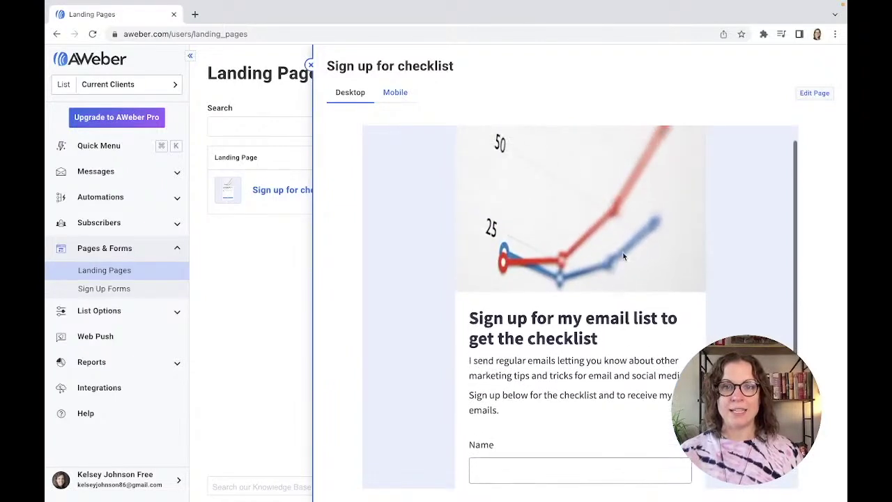
{"action": "left_click", "coordinate": [407, 91]}
{"action": "scroll", "coordinate": [611, 234], "scroll_direction": "down", "scroll_amount": 5}
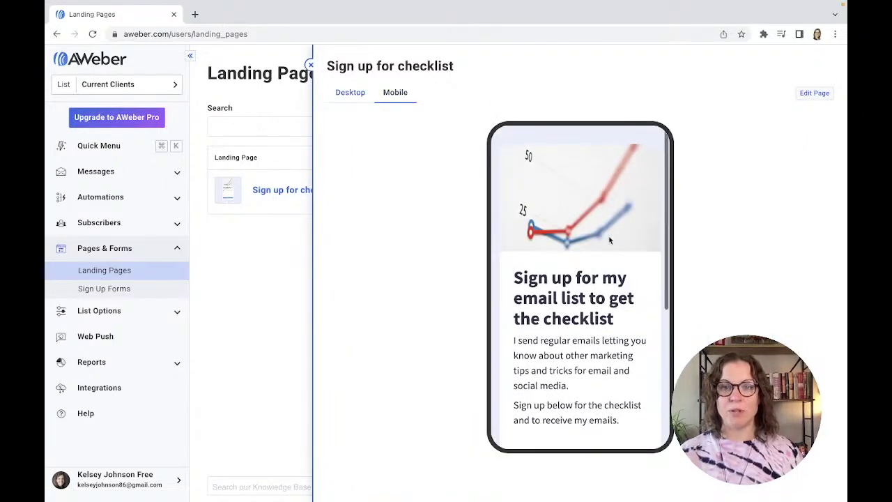
{"action": "scroll", "coordinate": [610, 235], "scroll_direction": "up", "scroll_amount": 5}
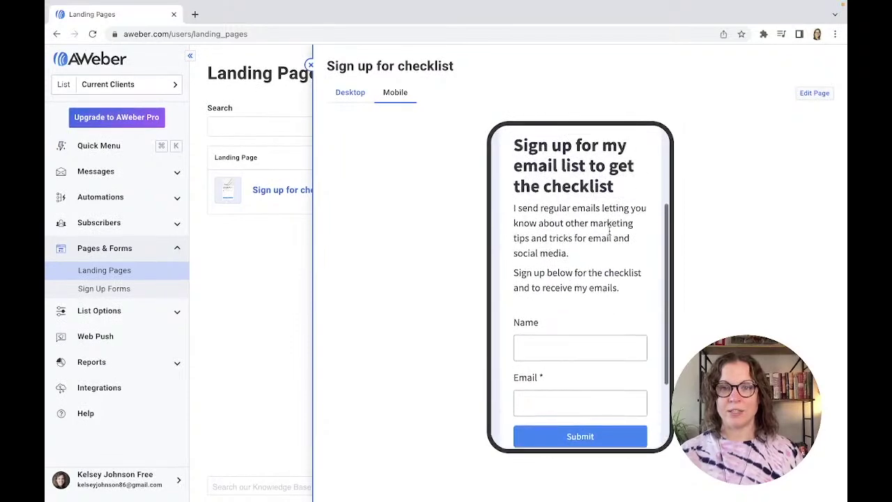
{"action": "left_click", "coordinate": [312, 66]}
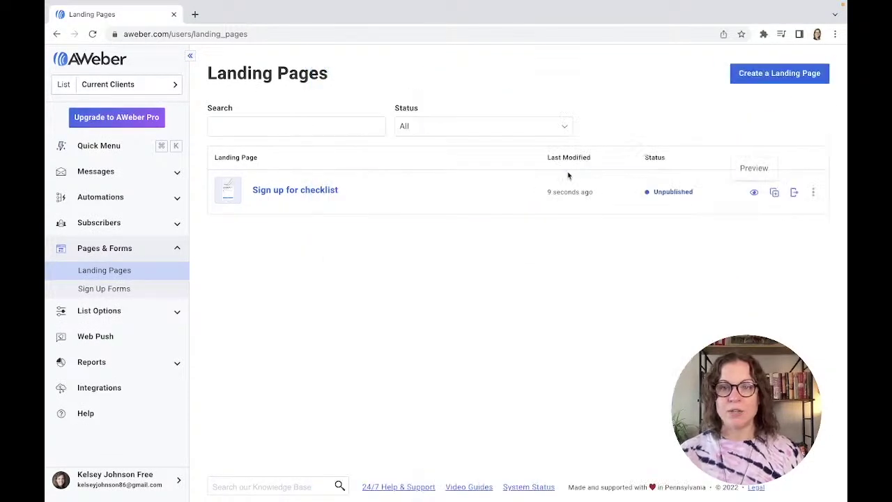
Publish the "Sign up for checklist" landing page.
{"action": "left_click", "coordinate": [814, 197]}
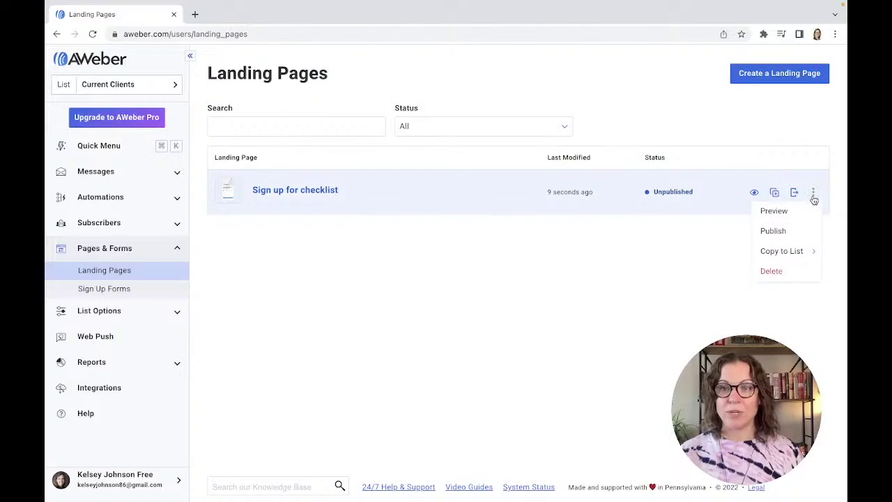
{"action": "left_click", "coordinate": [793, 237]}
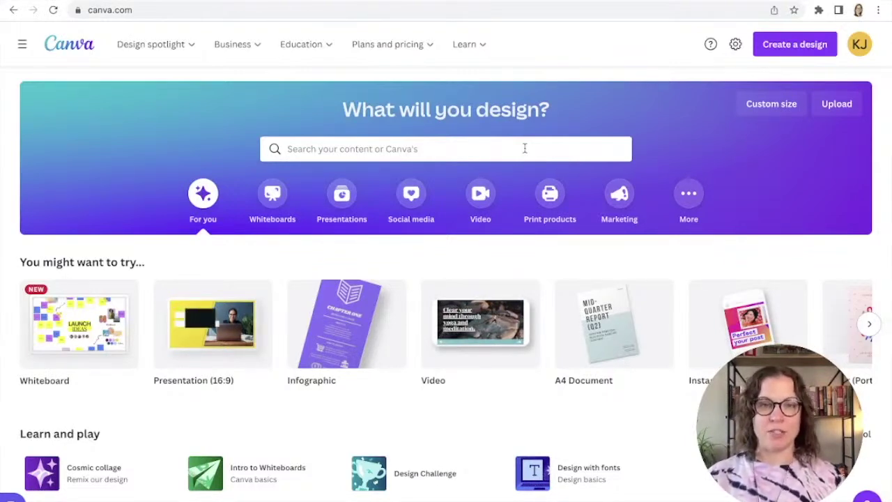
Switch to Canva, search the templates for "checklist" and open one of the suggested checklist templates.
{"action": "left_click", "coordinate": [296, 150]}
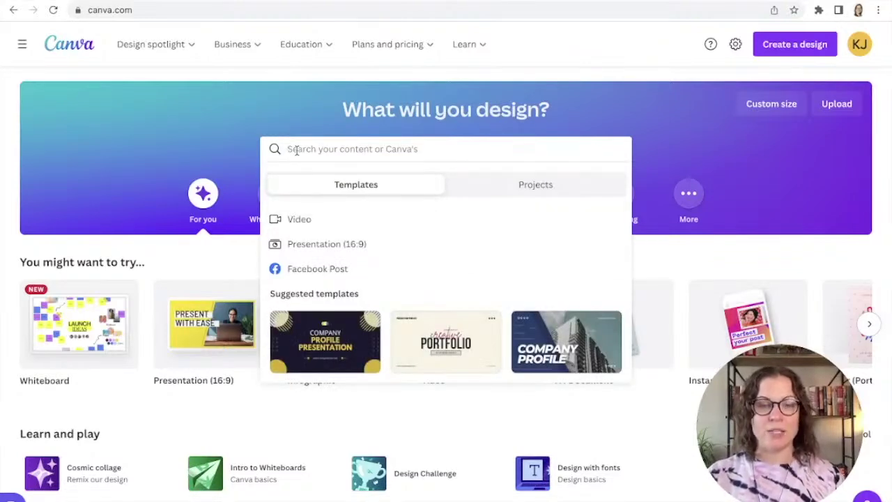
{"action": "type", "text": "checklist"}
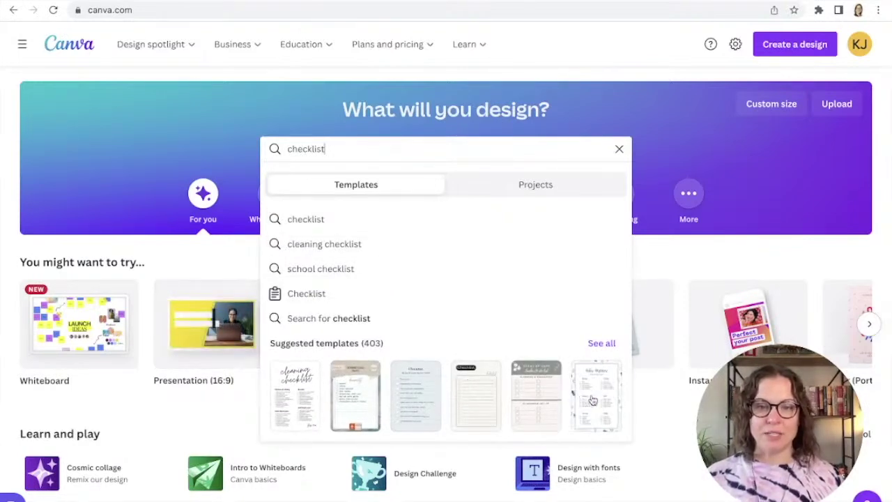
{"action": "left_click", "coordinate": [351, 397]}
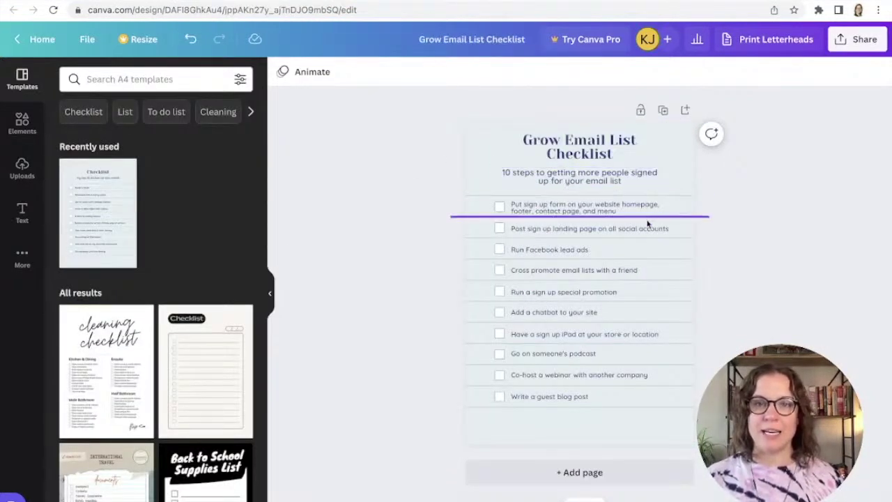
Look over the Grow Email List Checklist, share it with "Anyone with the link" as "Can view", and copy the link.
{"action": "scroll", "coordinate": [647, 223], "scroll_direction": "up", "scroll_amount": 5}
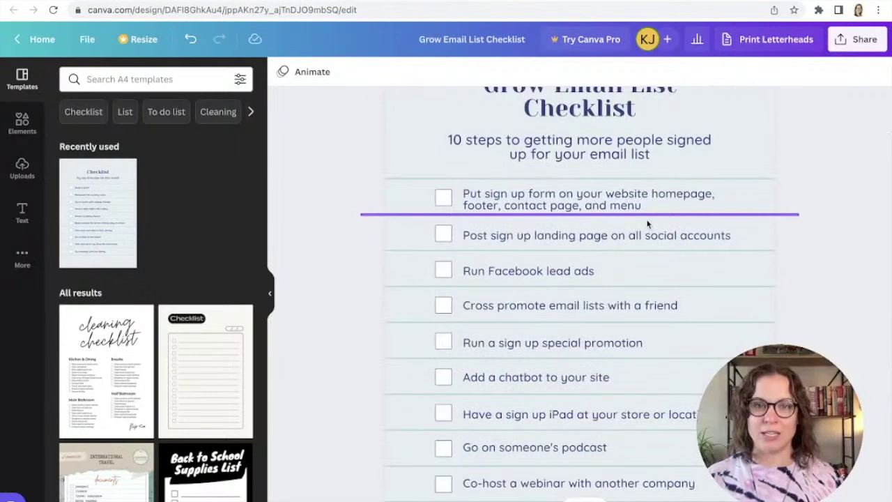
{"action": "scroll", "coordinate": [683, 254], "scroll_direction": "up", "scroll_amount": 2}
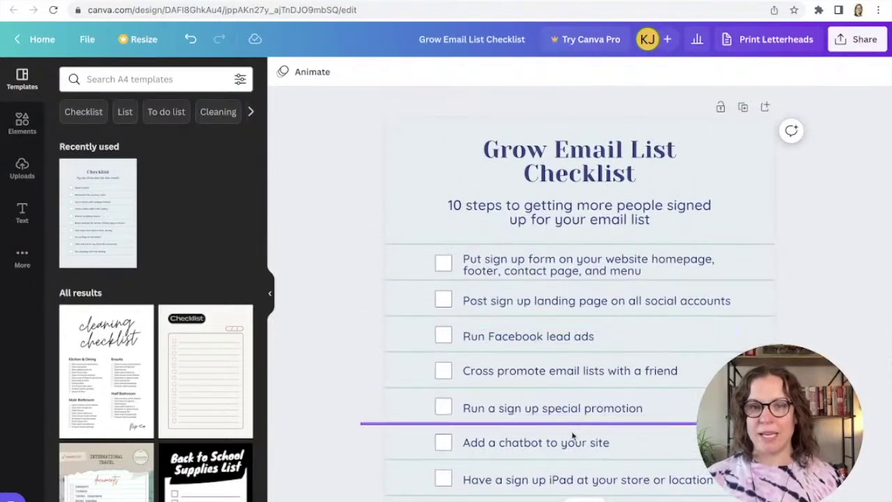
{"action": "scroll", "coordinate": [573, 436], "scroll_direction": "down", "scroll_amount": 5}
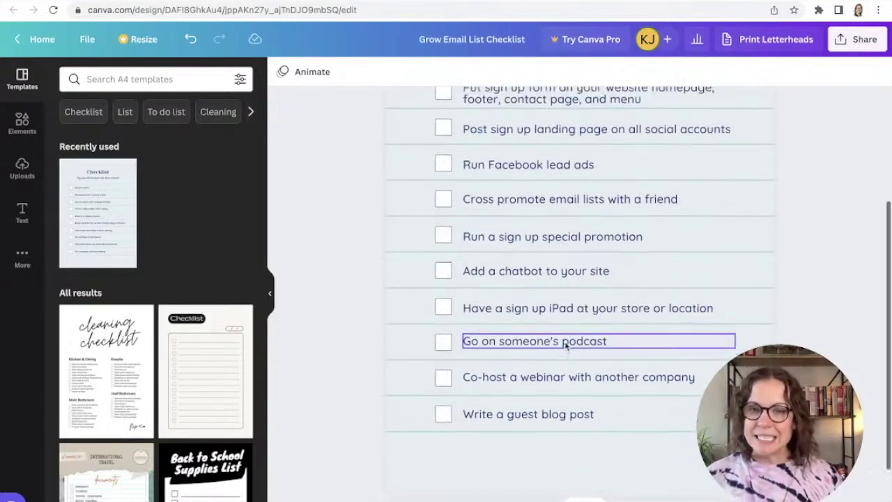
{"action": "scroll", "coordinate": [570, 344], "scroll_direction": "up", "scroll_amount": 3}
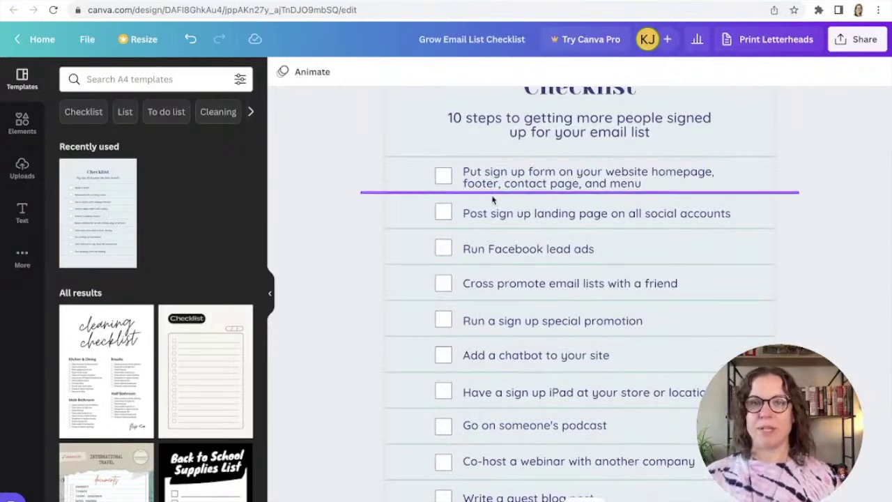
{"action": "scroll", "coordinate": [492, 200], "scroll_direction": "up", "scroll_amount": 3}
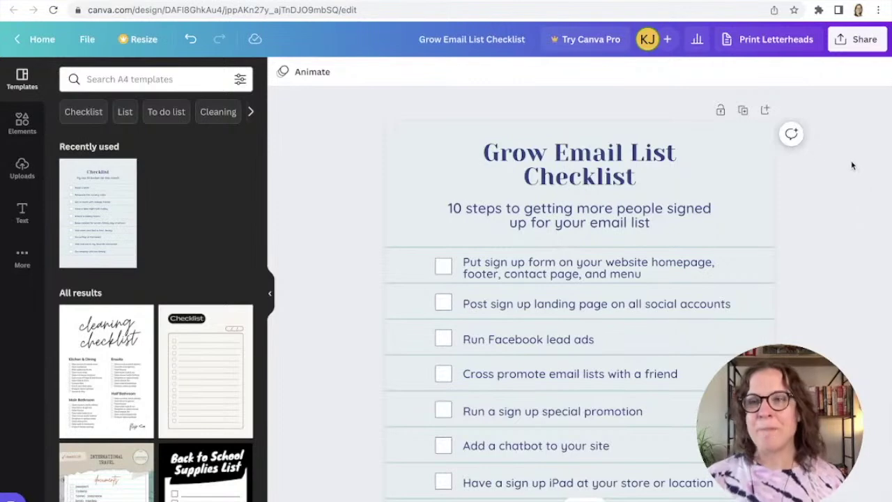
{"action": "left_click", "coordinate": [862, 40]}
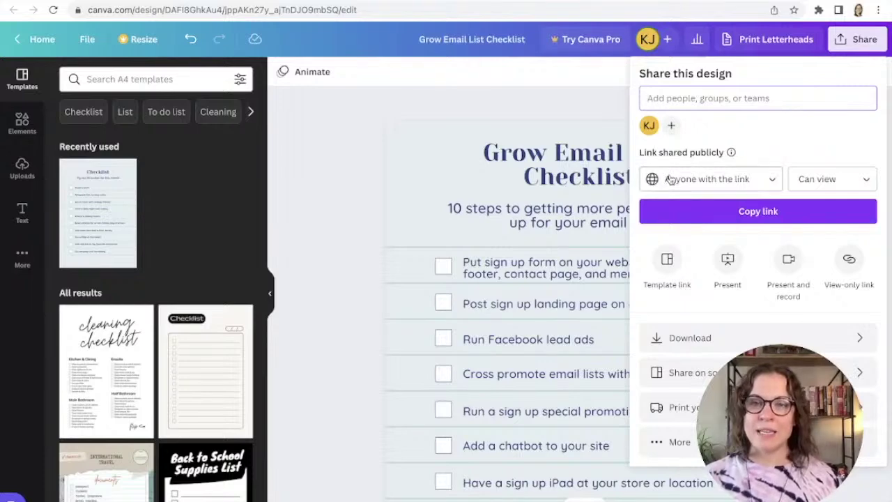
{"action": "left_click", "coordinate": [718, 183]}
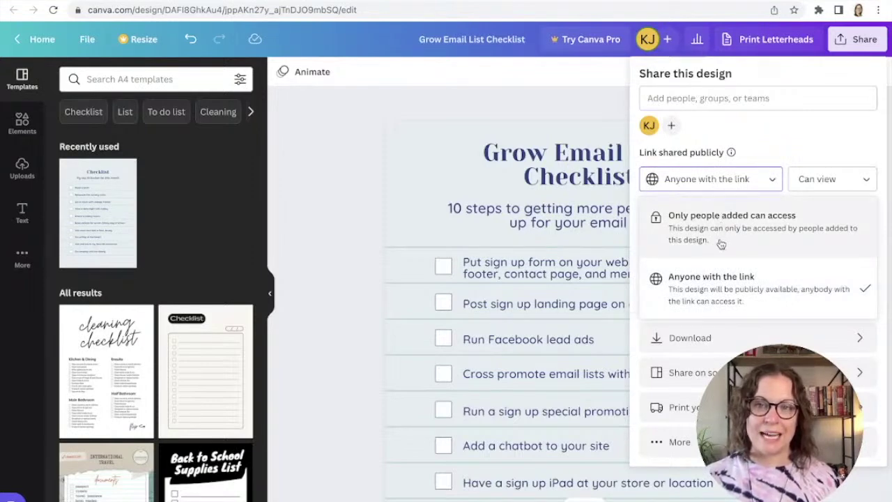
{"action": "left_click", "coordinate": [722, 296]}
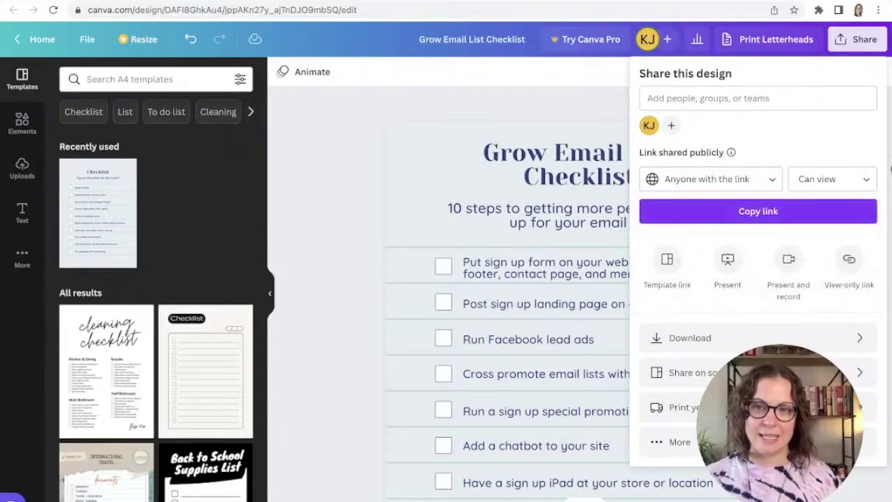
{"action": "left_click", "coordinate": [853, 182]}
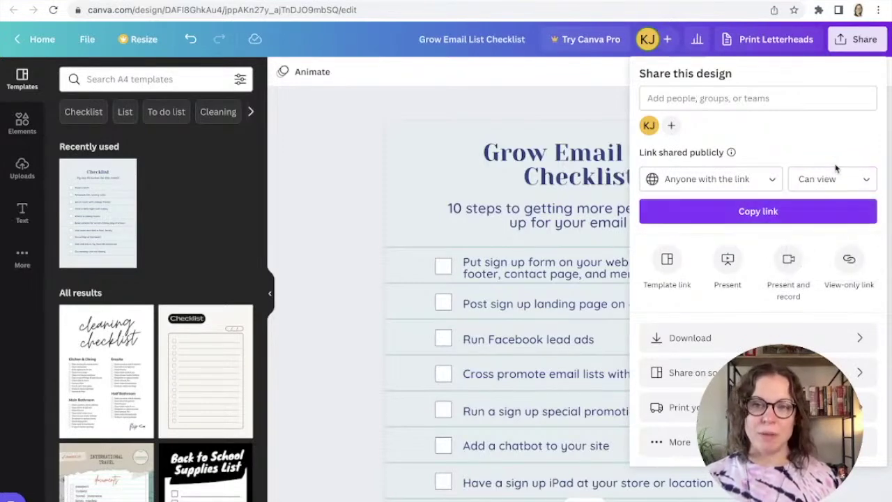
{"action": "left_click", "coordinate": [766, 216]}
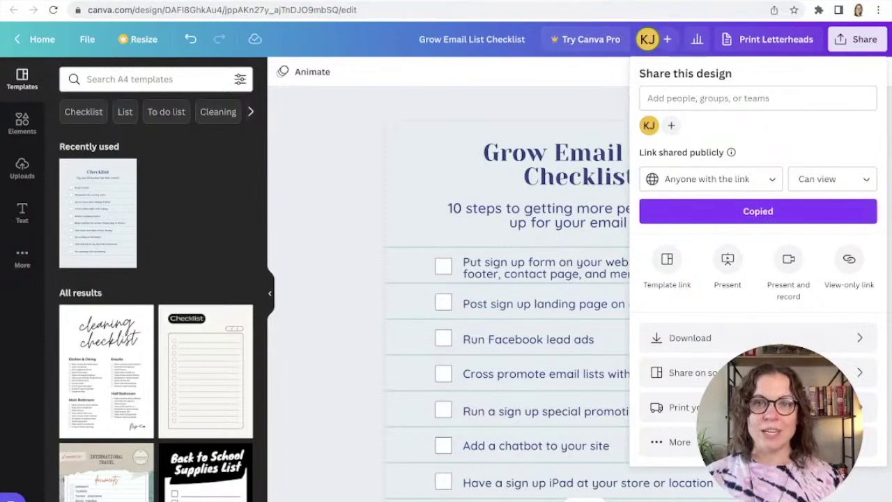
Open the copied Canva view link in a new browser tab to check the shared checklist.
{"action": "key", "text": "ctrl+t"}
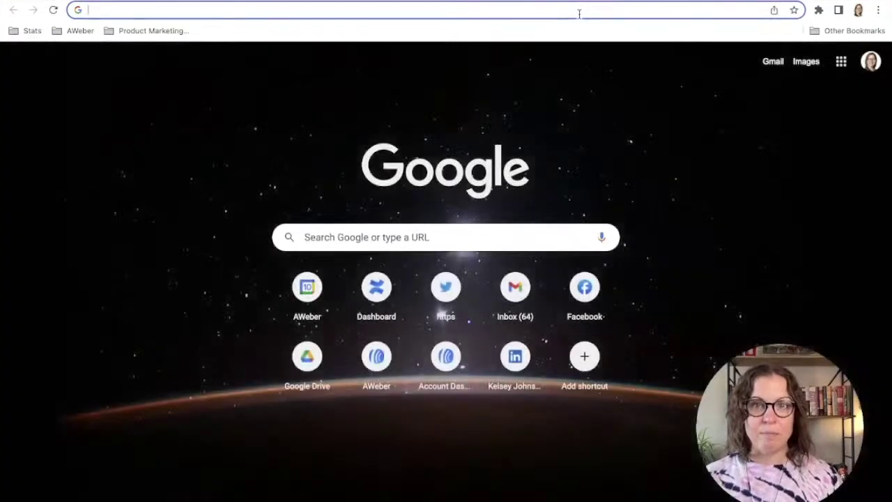
{"action": "right_click", "coordinate": [580, 16]}
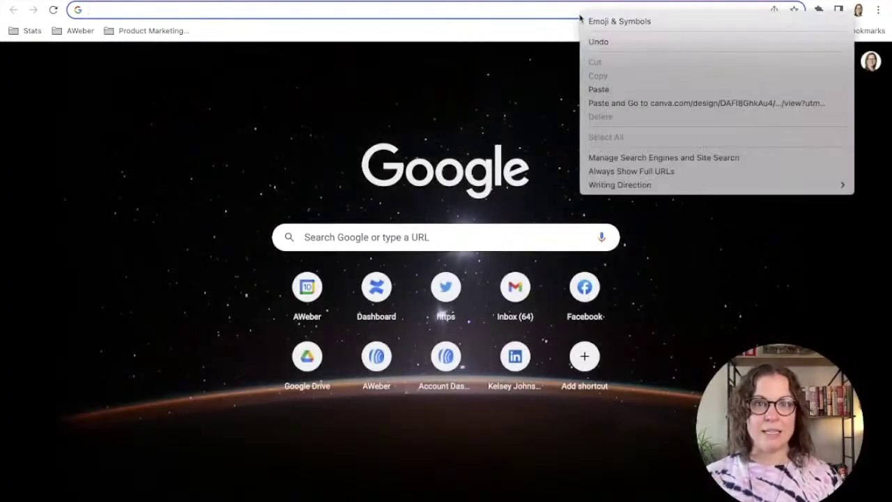
{"action": "left_click", "coordinate": [615, 88]}
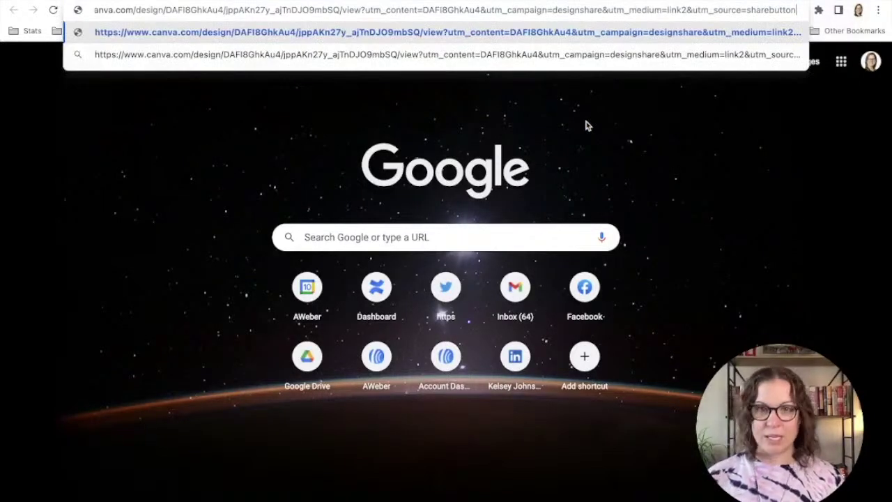
{"action": "key", "text": "Return"}
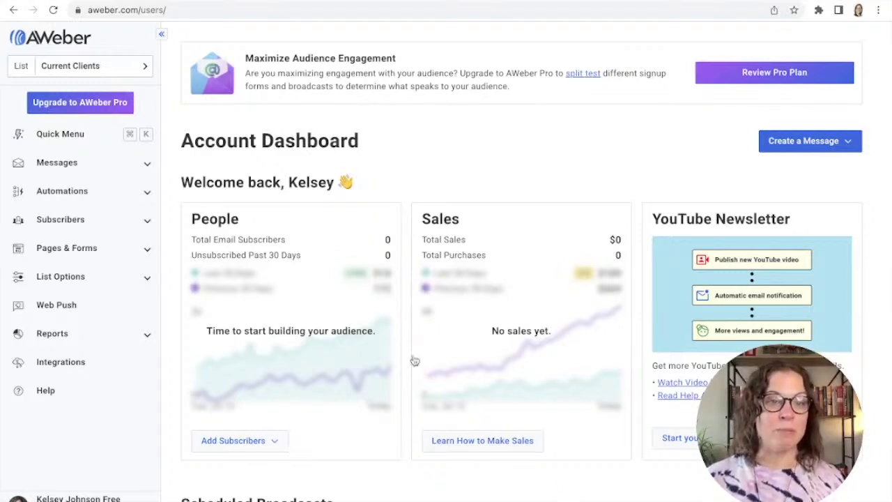
Switch to AWeber and start a new blank campaign for the Current Clients list.
{"action": "left_click", "coordinate": [145, 192]}
{"action": "left_click", "coordinate": [83, 216]}
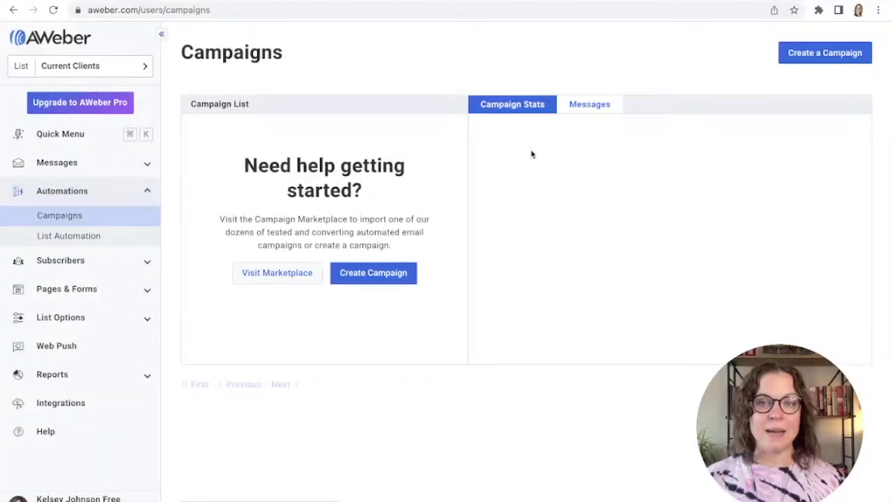
{"action": "left_click", "coordinate": [367, 272]}
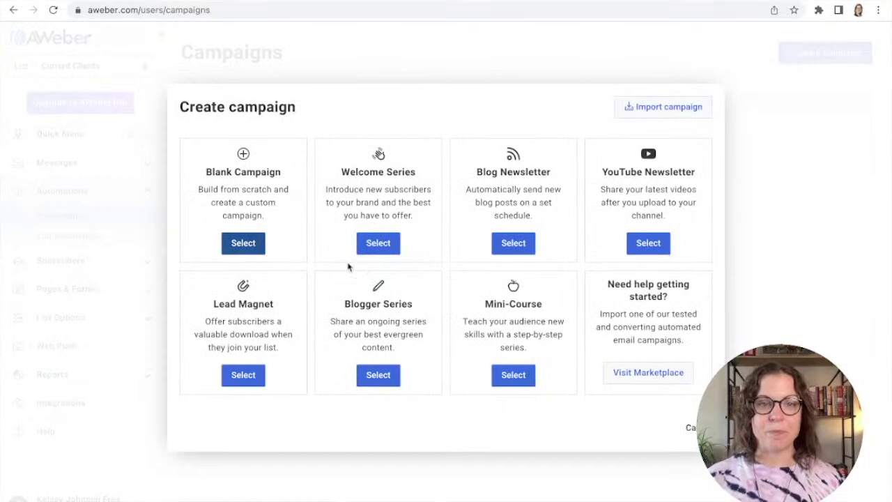
{"action": "left_click", "coordinate": [253, 239]}
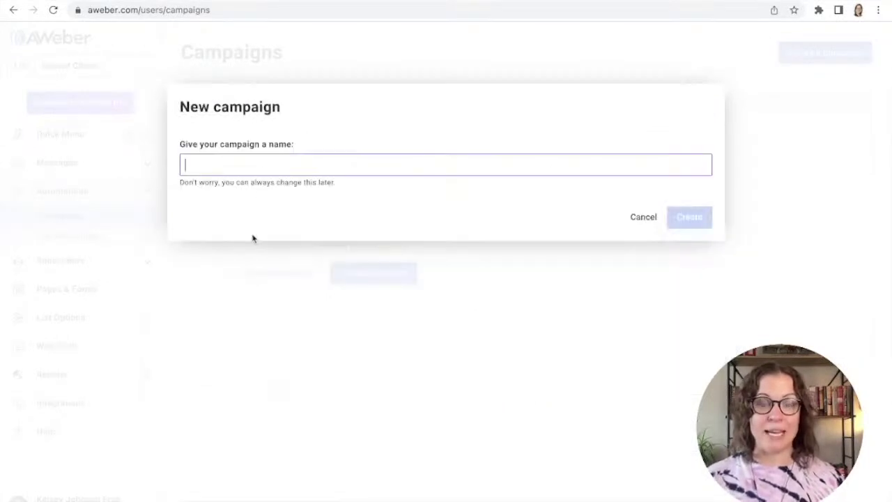
Name the campaign "Lead Magnet Checklist and Welcome Series" and create it.
{"action": "type", "text": "Lead Magnet Chec"}
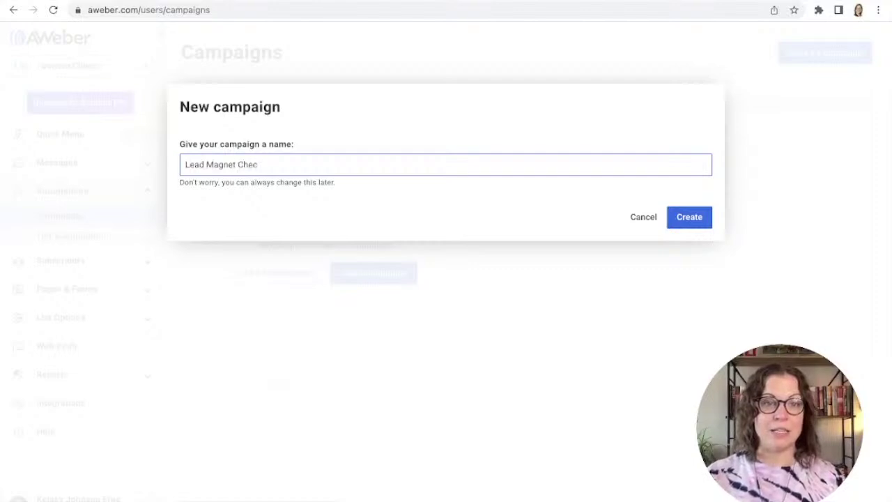
{"action": "type", "text": "klist and"}
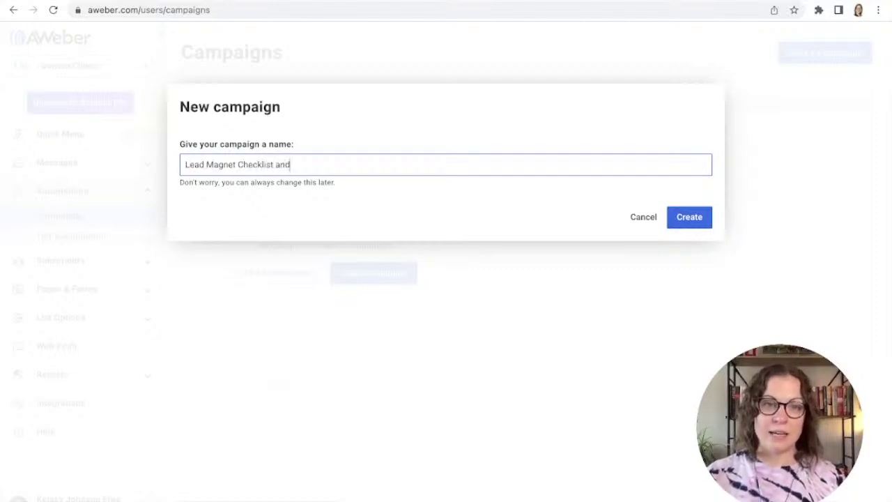
{"action": "type", "text": " Welcome series"}
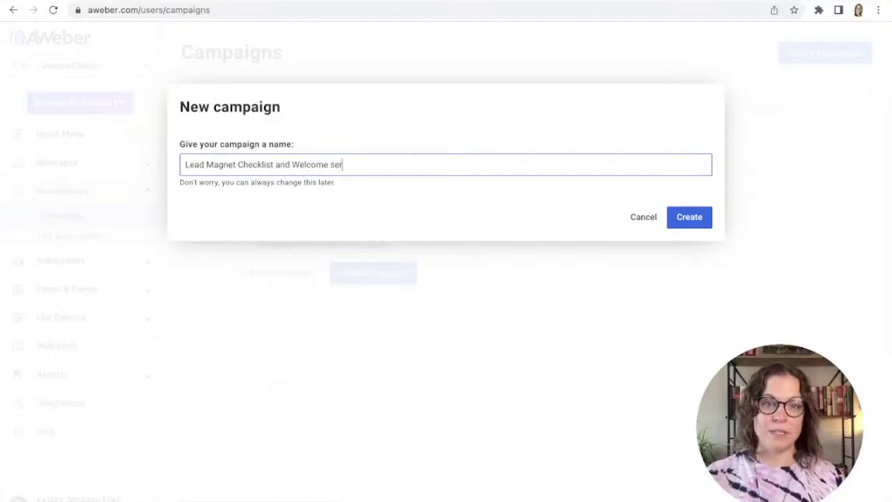
{"action": "key", "text": "BackSpace"}
{"action": "key", "text": "BackSpace"}
{"action": "key", "text": "BackSpace"}
{"action": "key", "text": "BackSpace"}
{"action": "key", "text": "BackSpace"}
{"action": "key", "text": "BackSpace"}
{"action": "type", "text": "Ser"}
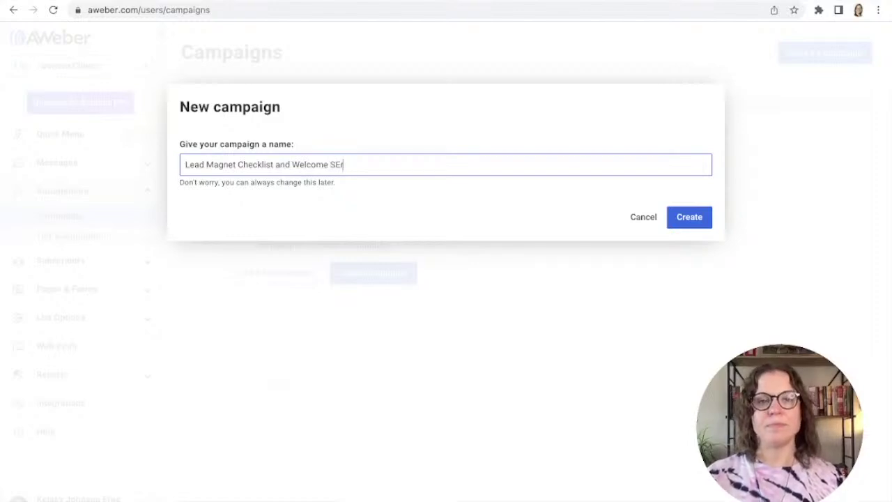
{"action": "type", "text": "i"}
{"action": "key", "text": "BackSpace"}
{"action": "key", "text": "BackSpace"}
{"action": "type", "text": "rise"}
{"action": "key", "text": "BackSpace"}
{"action": "key", "text": "BackSpace"}
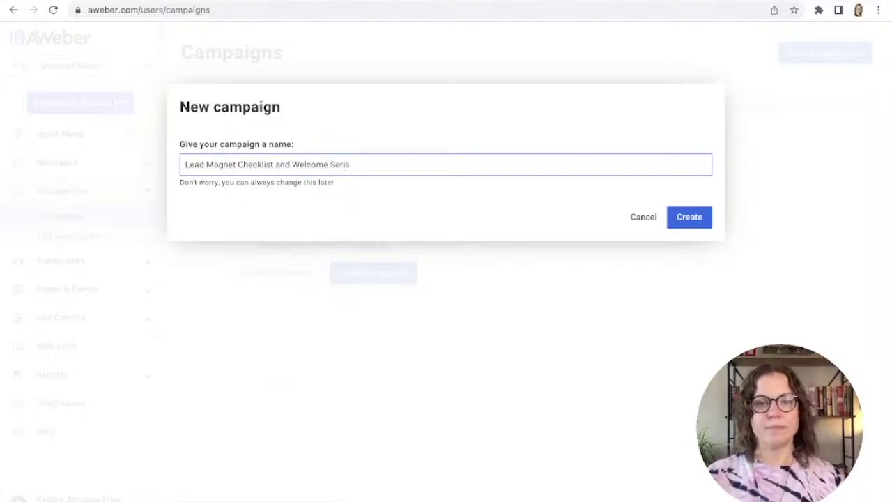
{"action": "type", "text": "es"}
{"action": "left_click", "coordinate": [702, 217]}
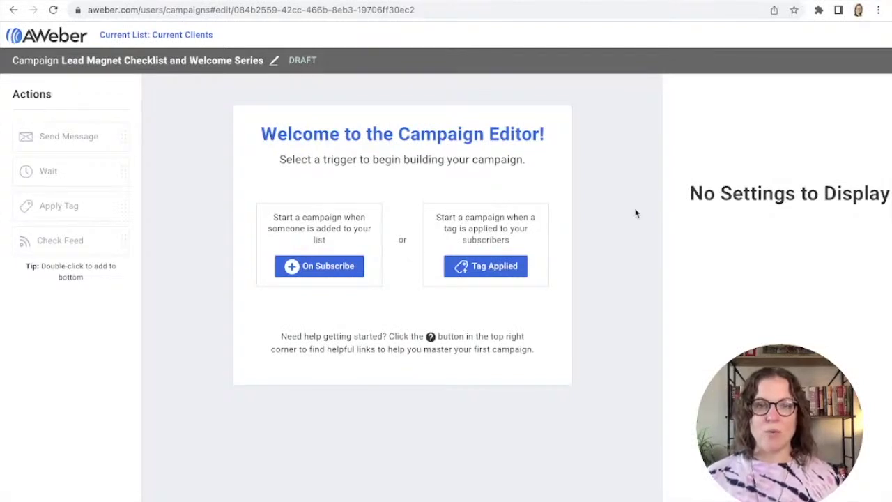
Set the campaign to start when the tag "lead-magnet" is applied to a subscriber.
{"action": "left_click", "coordinate": [487, 268]}
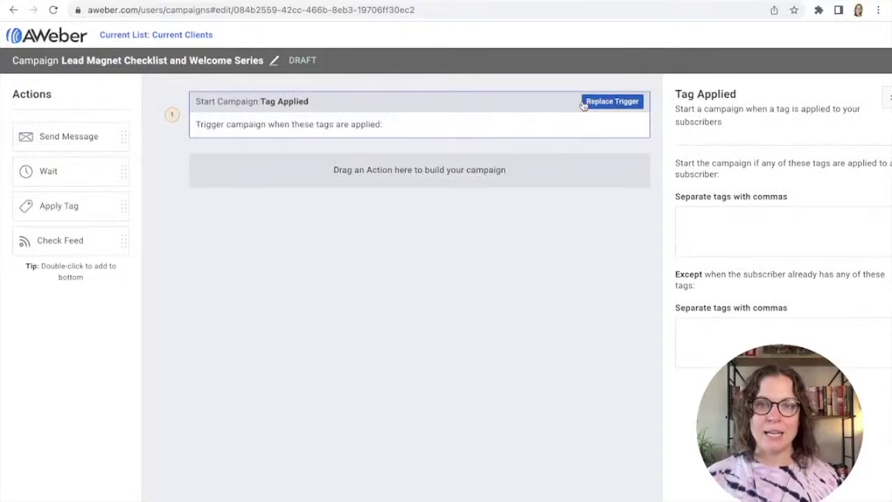
{"action": "left_click", "coordinate": [712, 220]}
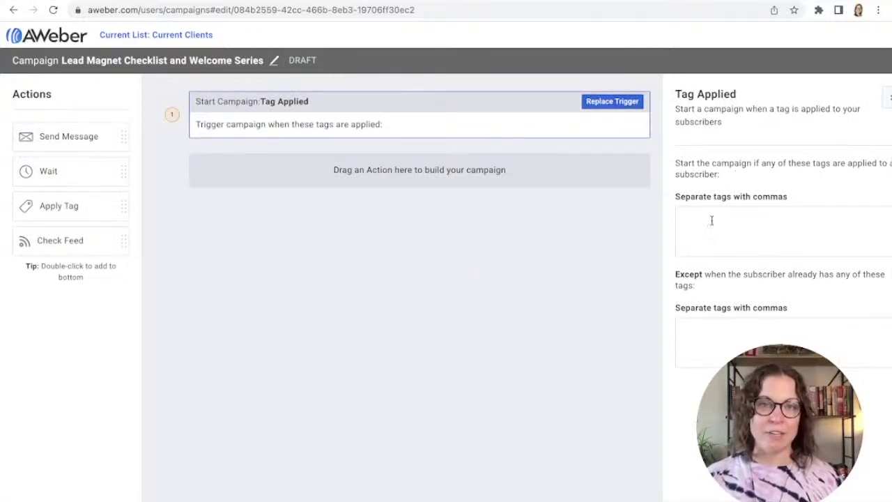
{"action": "type", "text": "lead"}
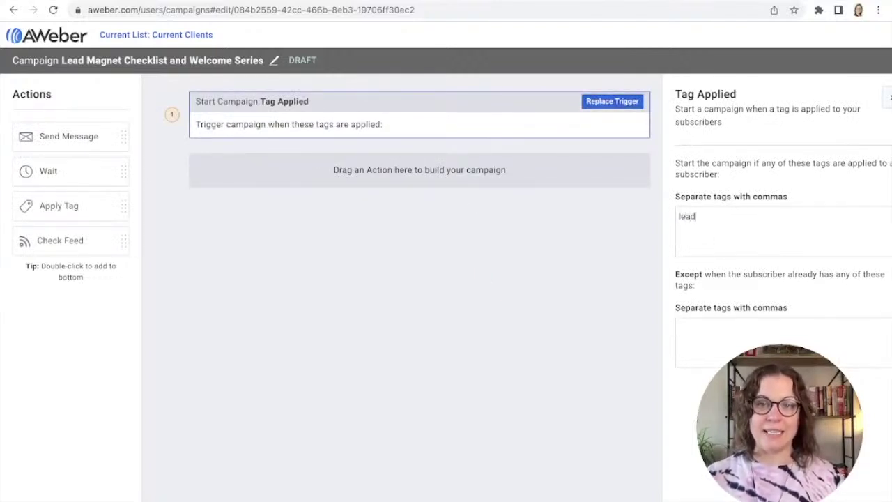
{"action": "type", "text": "-magnet"}
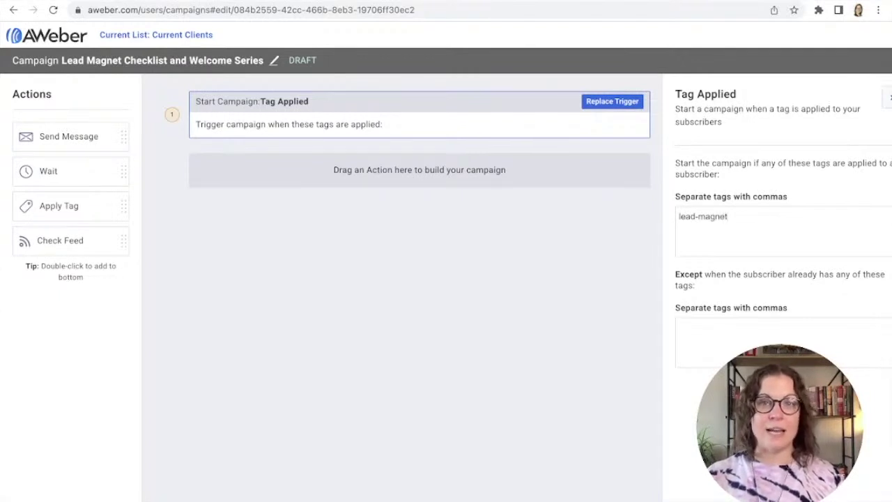
{"action": "key", "text": "Return"}
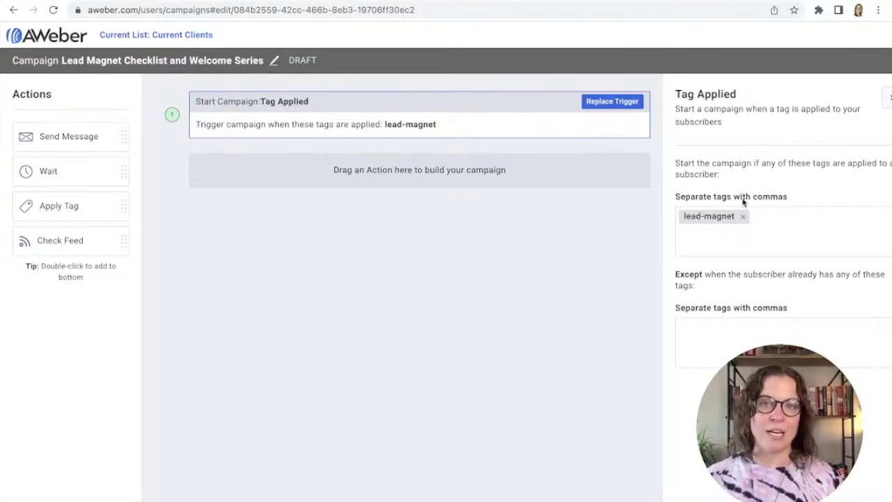
{"action": "left_click", "coordinate": [581, 253]}
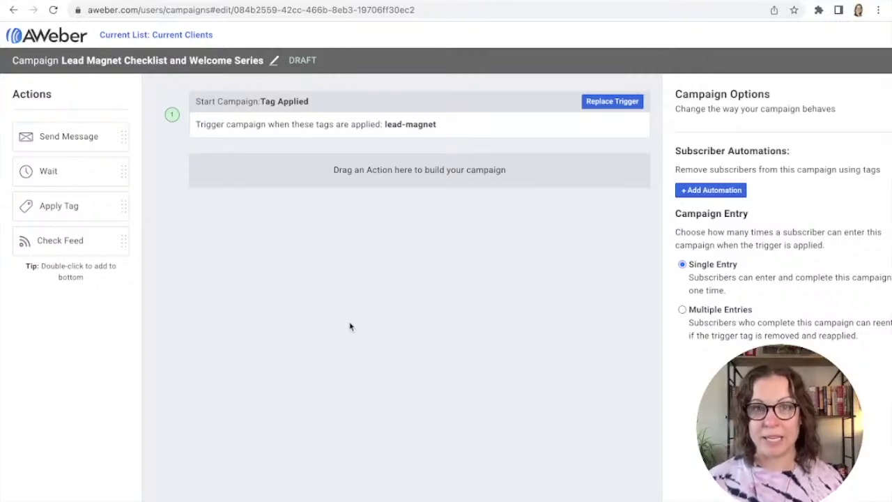
Add a Send Message action below the trigger and create its message with the Drag & Drop Email Builder.
{"action": "left_click_drag", "start_coordinate": [62, 138], "coordinate": [394, 147]}
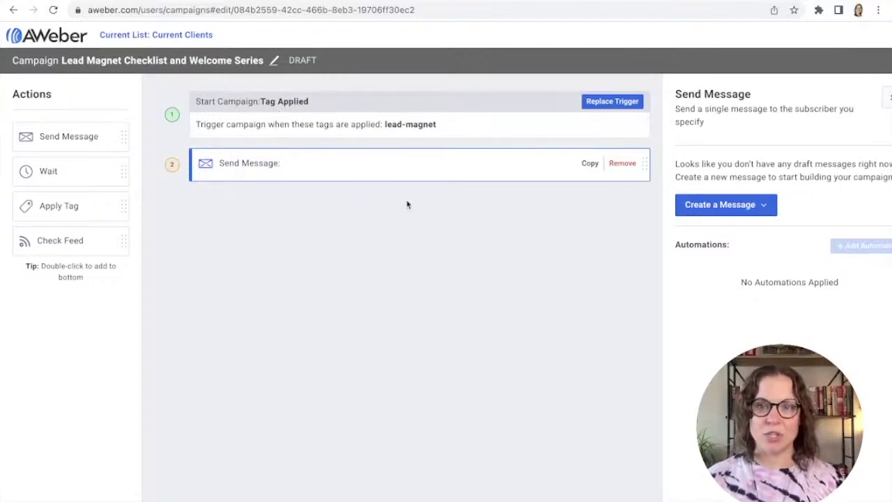
{"action": "left_click", "coordinate": [737, 206]}
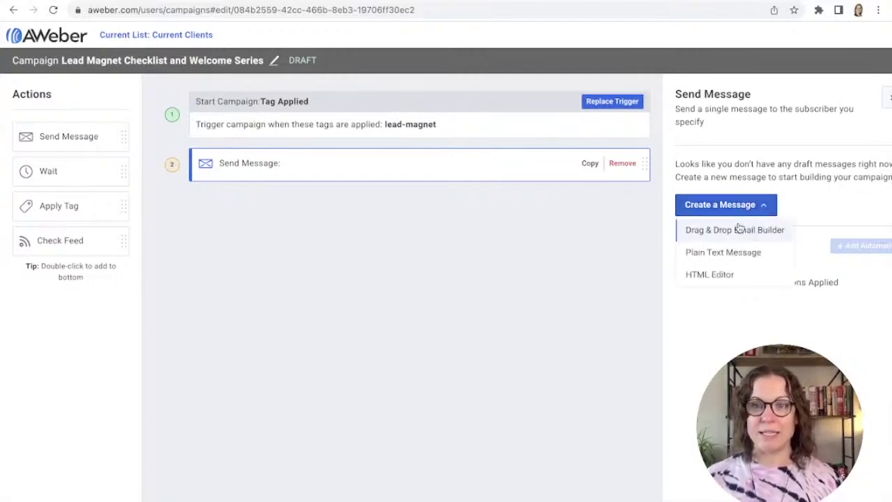
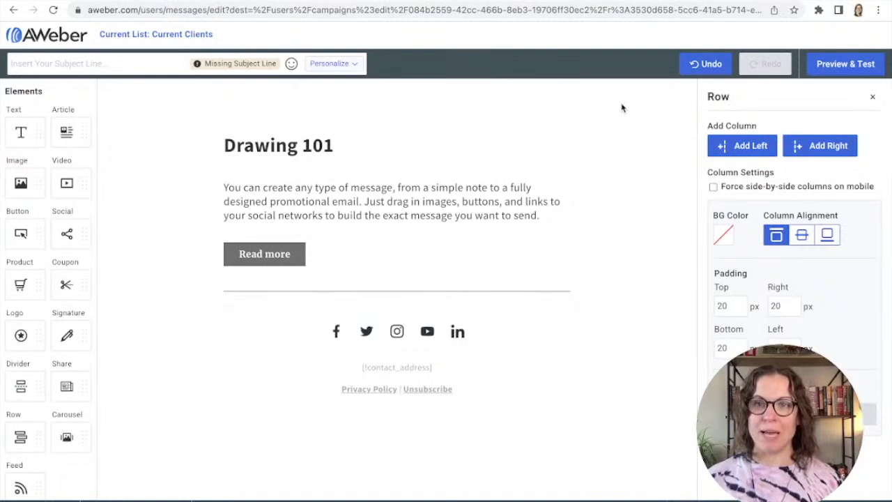
Look over the email template gallery from the message properties.
{"action": "left_click", "coordinate": [875, 98]}
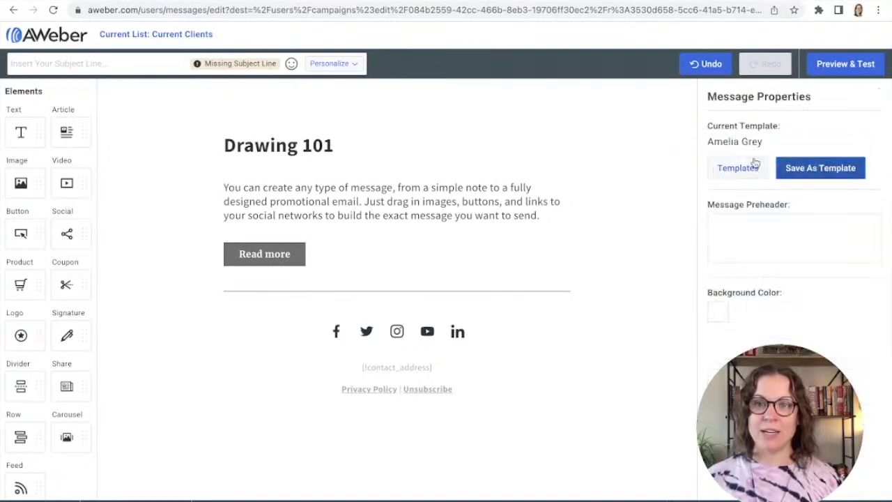
{"action": "left_click", "coordinate": [719, 175]}
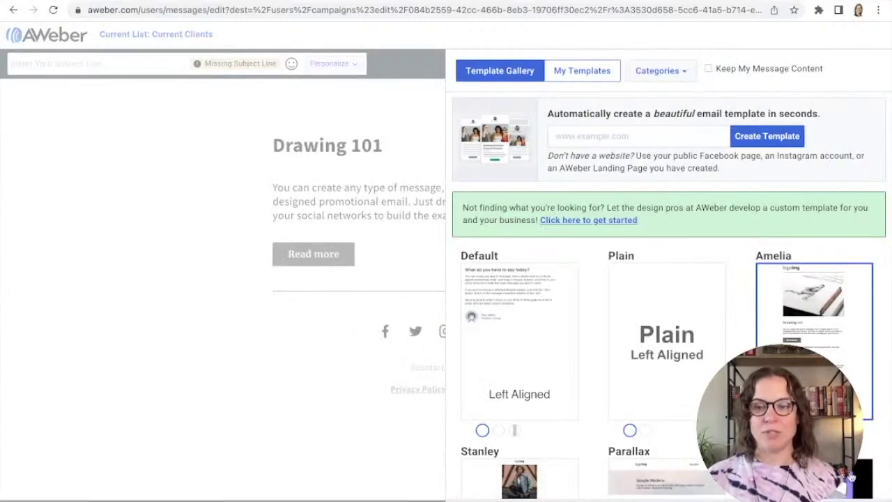
{"action": "left_click", "coordinate": [474, 317]}
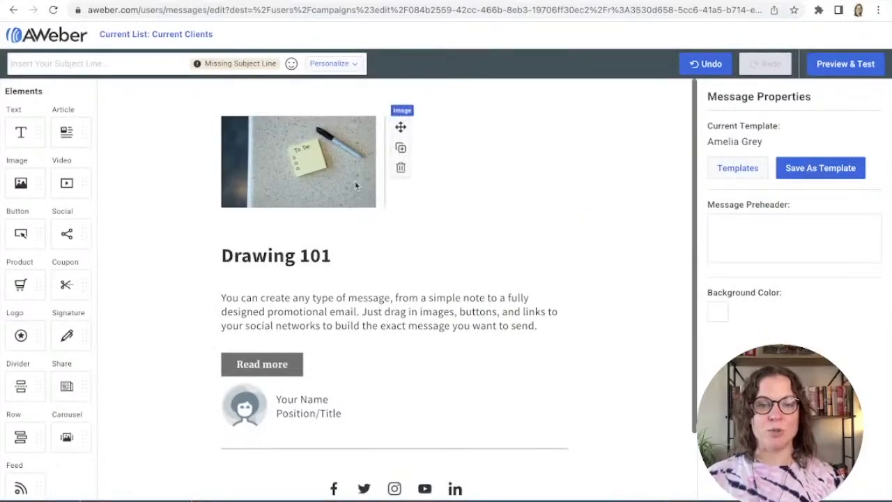
Center the to-do note image at the head of the email and resize it to a small banner picture.
{"action": "left_click", "coordinate": [360, 186]}
{"action": "left_click_drag", "start_coordinate": [375, 207], "coordinate": [456, 253]}
{"action": "left_click", "coordinate": [746, 342]}
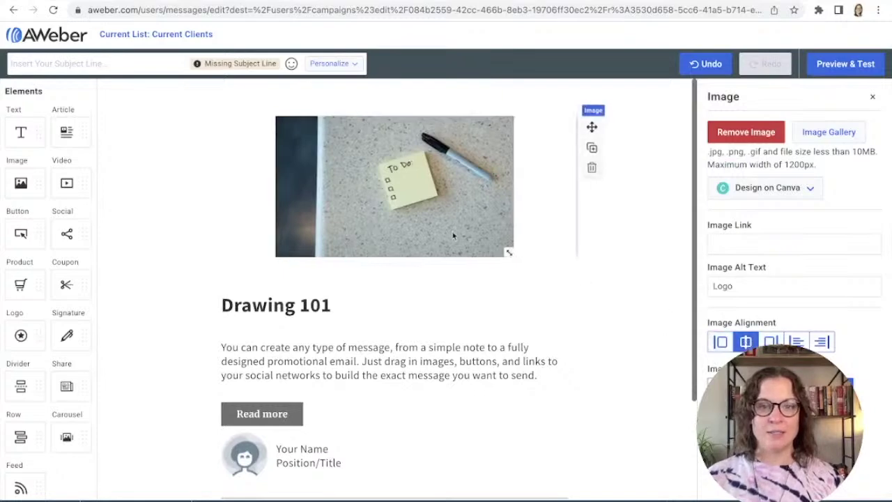
{"action": "left_click_drag", "start_coordinate": [508, 251], "coordinate": [469, 205]}
Replace the email heading "Drawing 101" with "Thanks for signing up".
{"action": "left_click", "coordinate": [440, 284]}
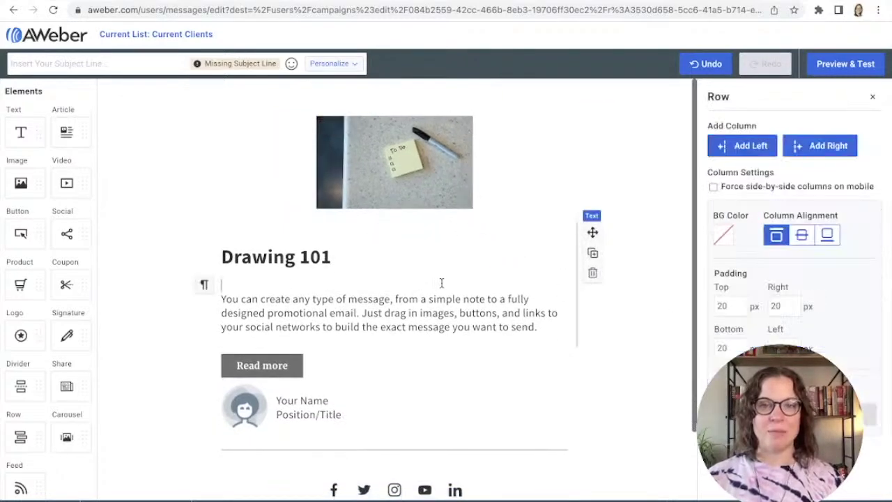
{"action": "scroll", "coordinate": [406, 323], "scroll_direction": "down", "scroll_amount": 1}
{"action": "left_click", "coordinate": [294, 239]}
{"action": "triple_click", "coordinate": [293, 240]}
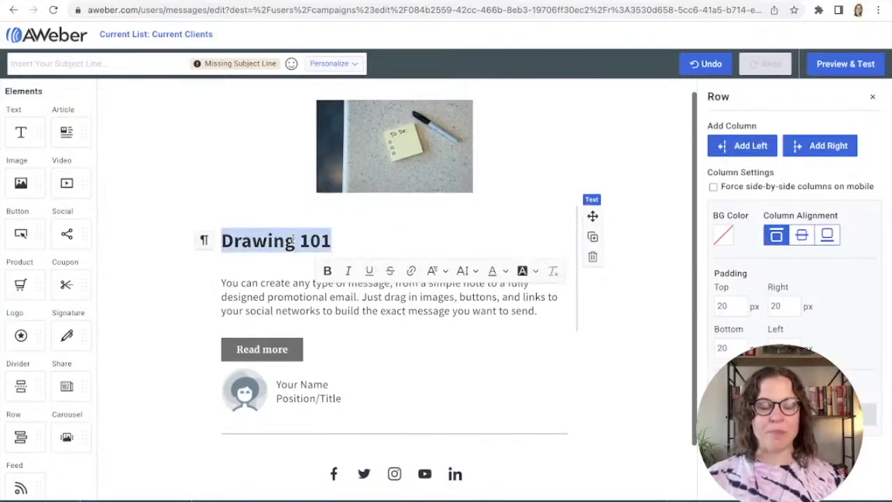
{"action": "type", "text": "S"}
{"action": "key", "text": "BackSpace"}
{"action": "type", "text": "Thank"}
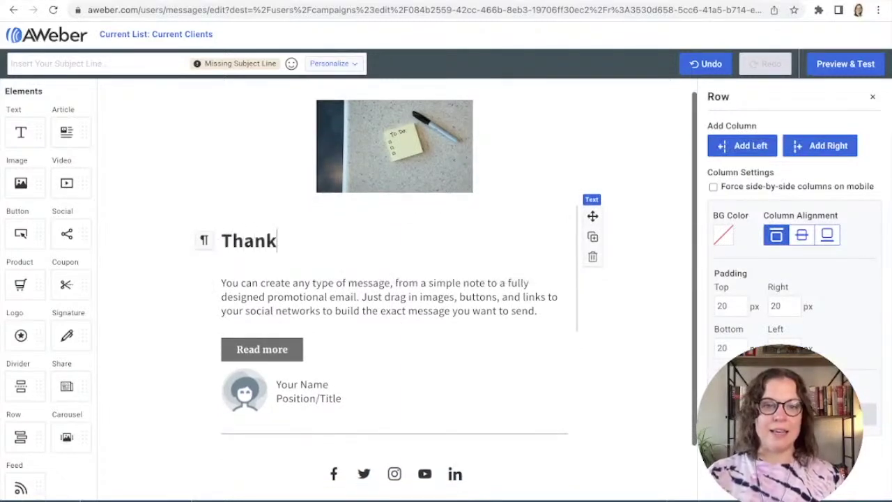
{"action": "type", "text": "s for signing up"}
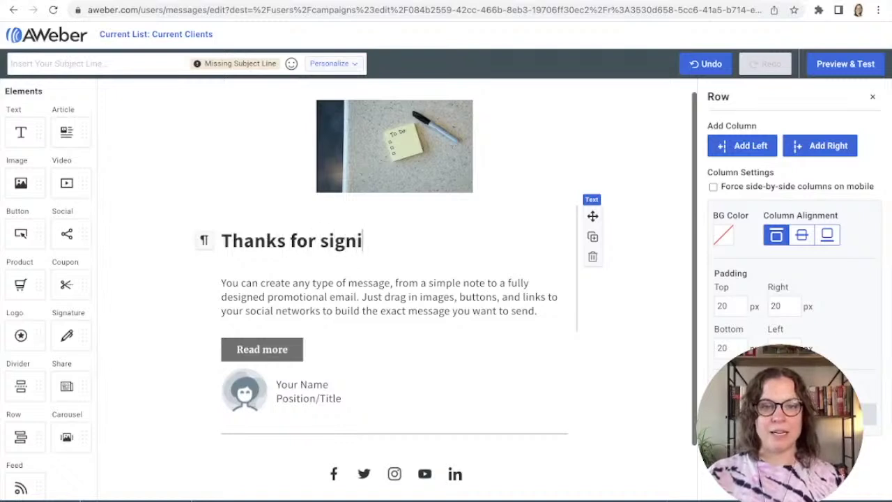
Replace the paragraph with "Use this checklist to grow your own list like I have been able to grow mine!" and delete the signature block.
{"action": "triple_click", "coordinate": [213, 277]}
{"action": "type", "text": "Use this checklist to grow your own list like I have been able to grow mine!"}
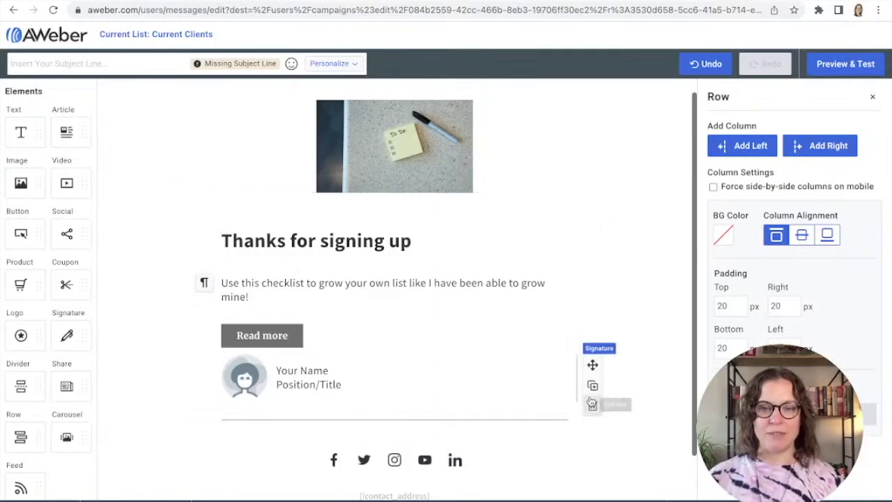
{"action": "left_click", "coordinate": [593, 405]}
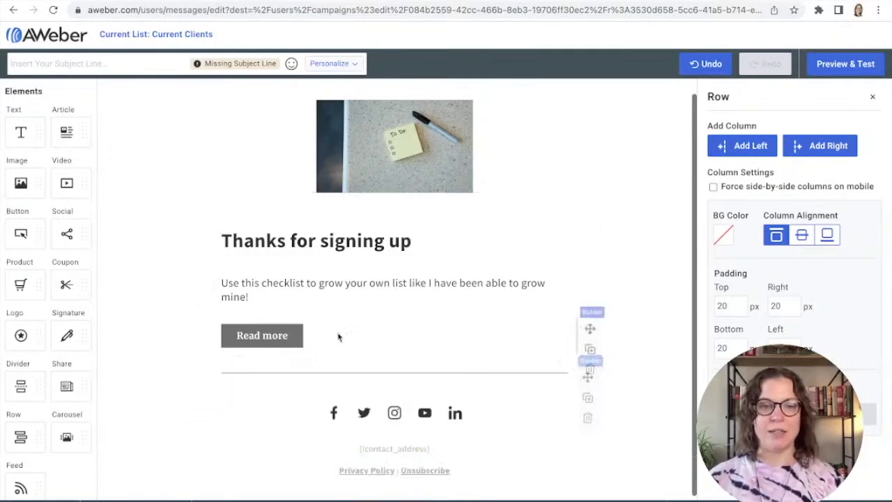
Change the label of the email's "Read more" button to "Get my free checklist".
{"action": "left_click", "coordinate": [255, 332]}
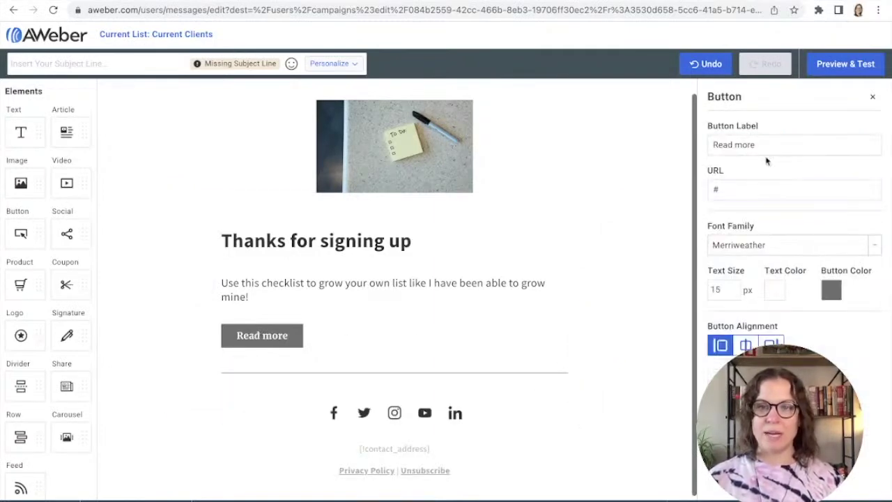
{"action": "triple_click", "coordinate": [749, 145]}
{"action": "type", "text": "Get my fre"}
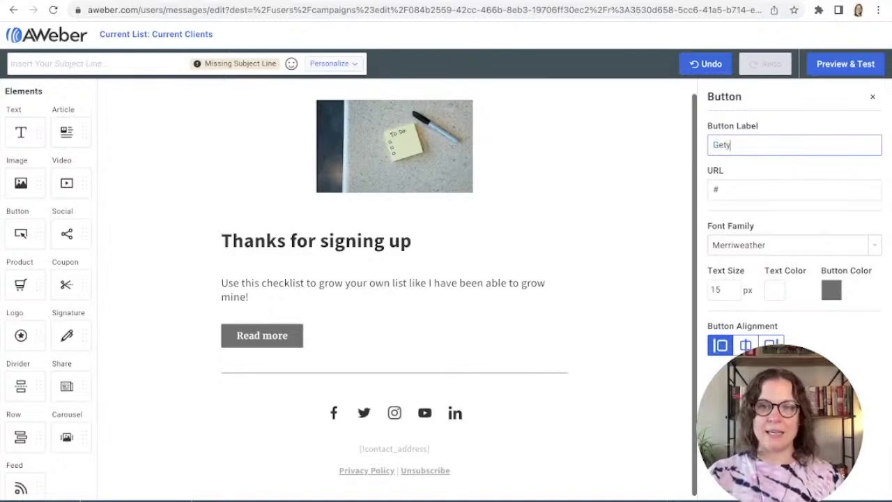
{"action": "type", "text": "e checklist"}
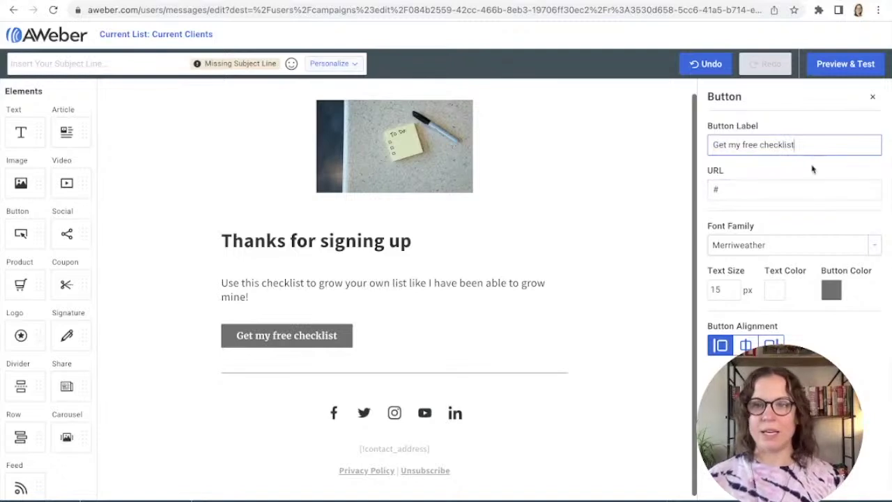
Replace the placeholder URL of the "Get my free checklist" button with the copied Canva share link.
{"action": "left_click", "coordinate": [749, 189]}
{"action": "triple_click", "coordinate": [749, 189]}
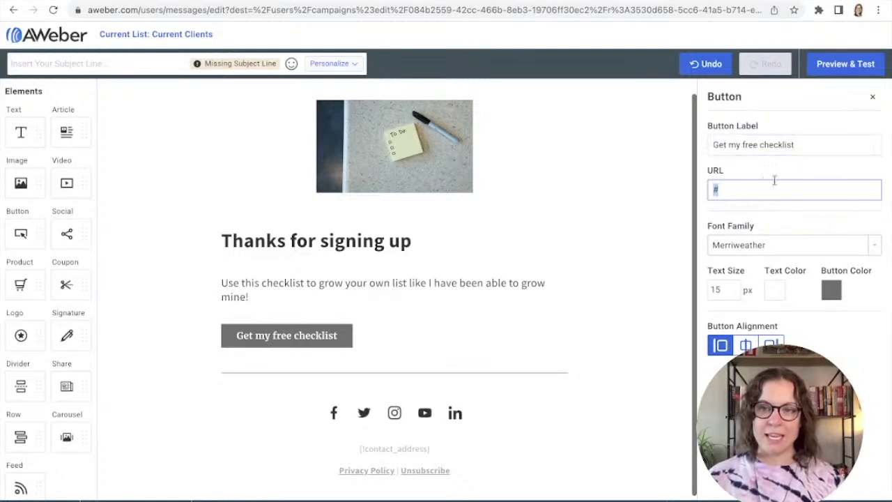
{"action": "key", "text": "BackSpace"}
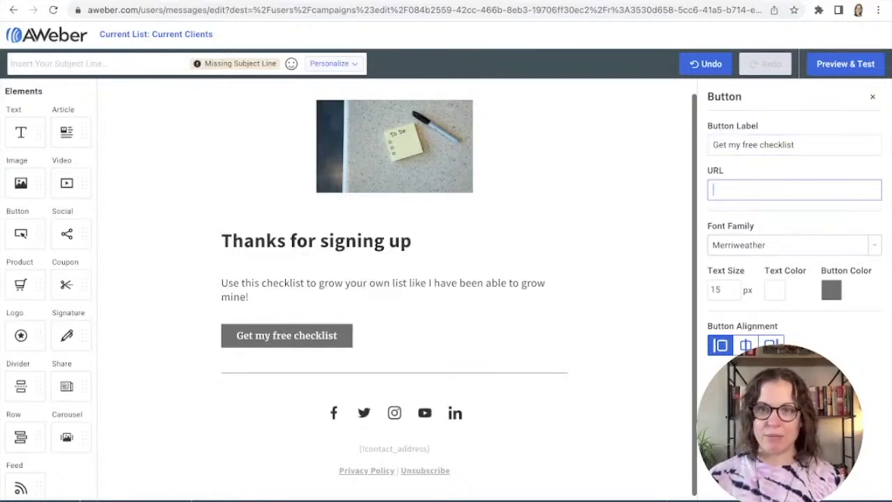
{"action": "right_click", "coordinate": [714, 193]}
{"action": "left_click", "coordinate": [738, 281]}
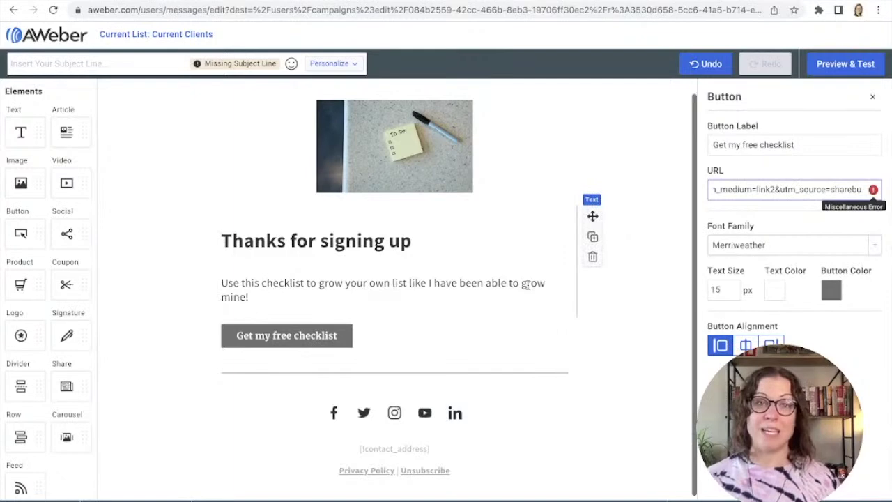
Link the to-do note image to the copied Canva share link and set its alt text to "Checklist".
{"action": "left_click", "coordinate": [436, 194]}
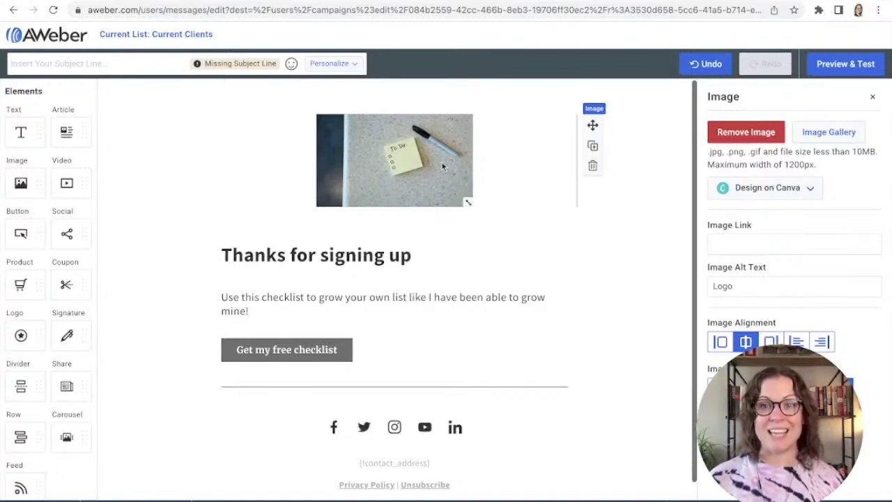
{"action": "left_click", "coordinate": [749, 246]}
{"action": "right_click", "coordinate": [749, 246]}
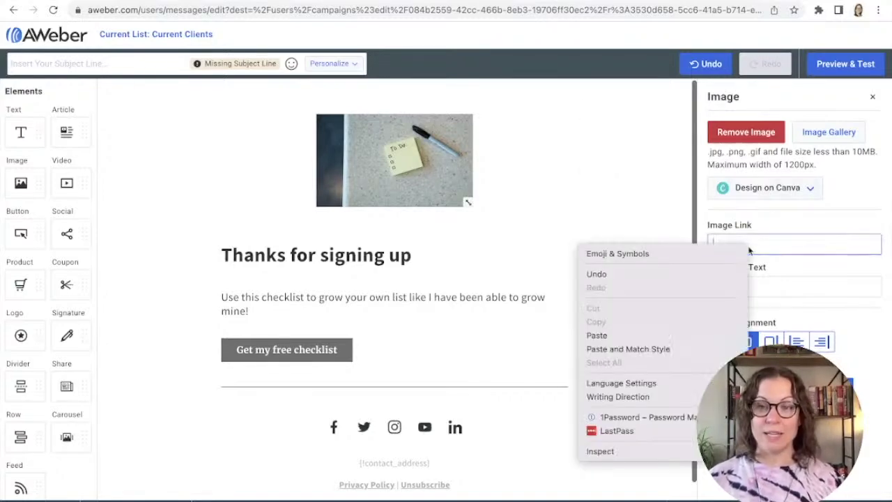
{"action": "left_click", "coordinate": [633, 340]}
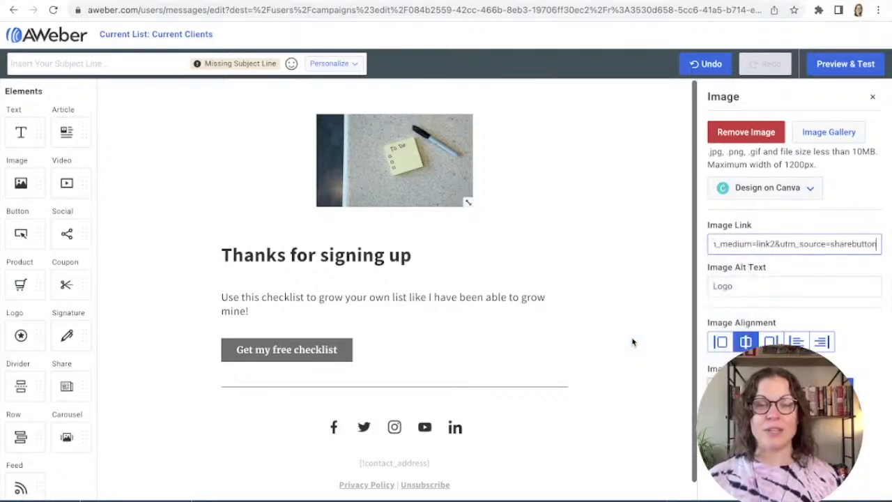
{"action": "double_click", "coordinate": [739, 289]}
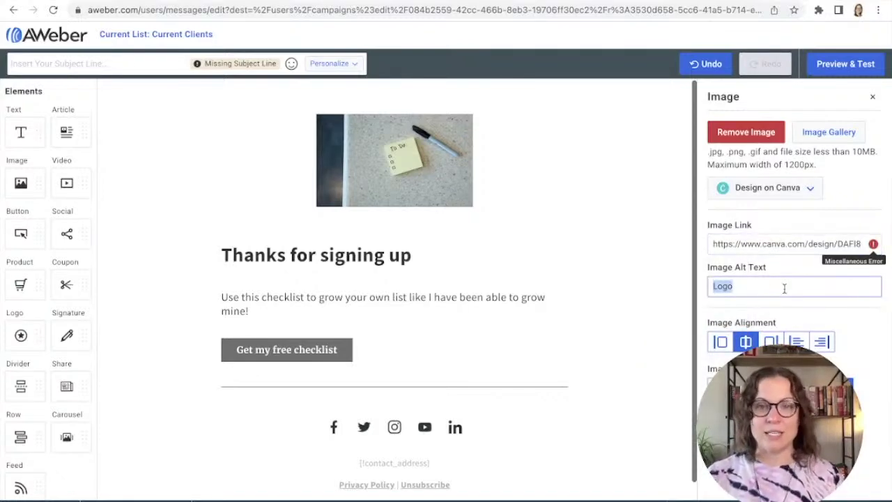
{"action": "type", "text": "Checklist"}
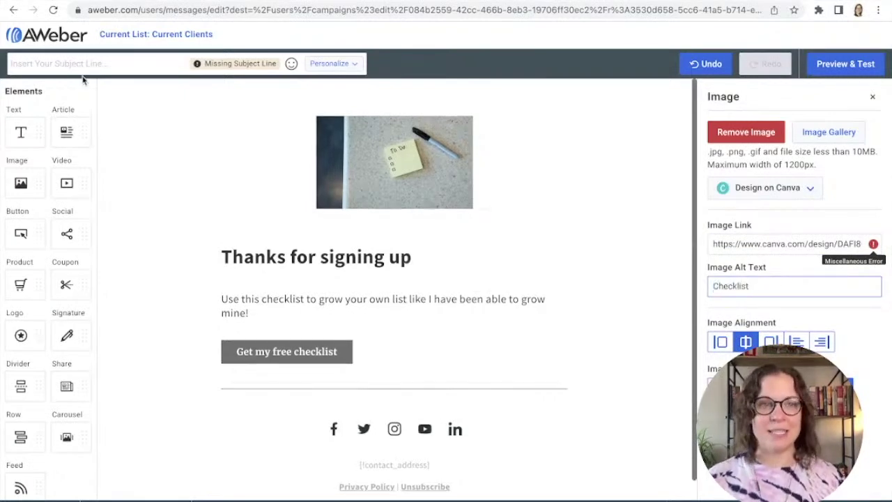
Set the email's subject line to "Get your free checklist!".
{"action": "left_click", "coordinate": [69, 64]}
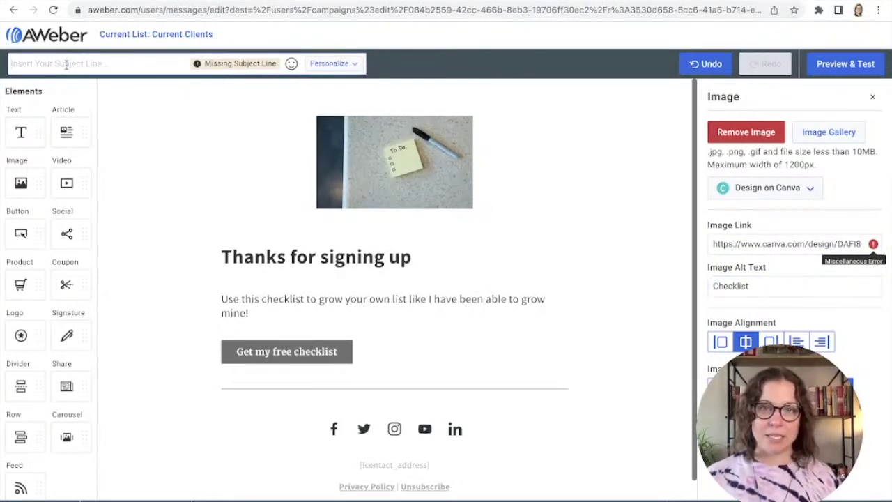
{"action": "type", "text": "GEt y"}
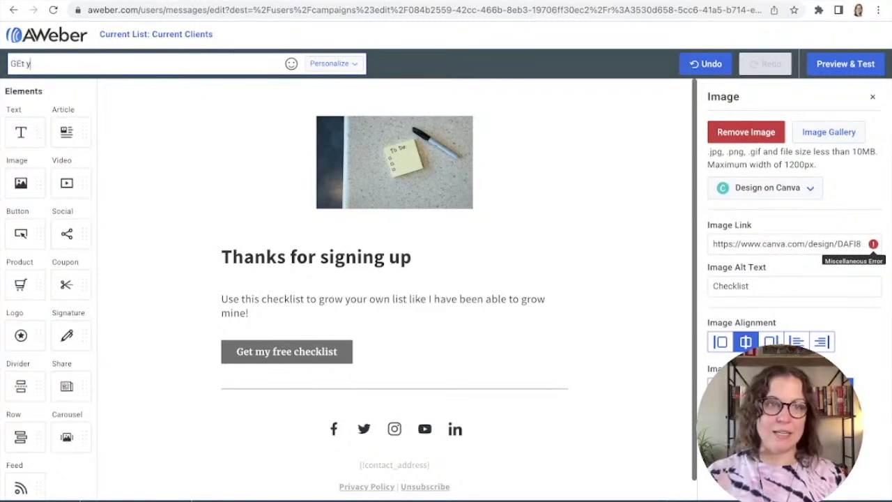
{"action": "key", "text": "BackSpace"}
{"action": "key", "text": "BackSpace"}
{"action": "key", "text": "BackSpace"}
{"action": "key", "text": "BackSpace"}
{"action": "type", "text": "et your f"}
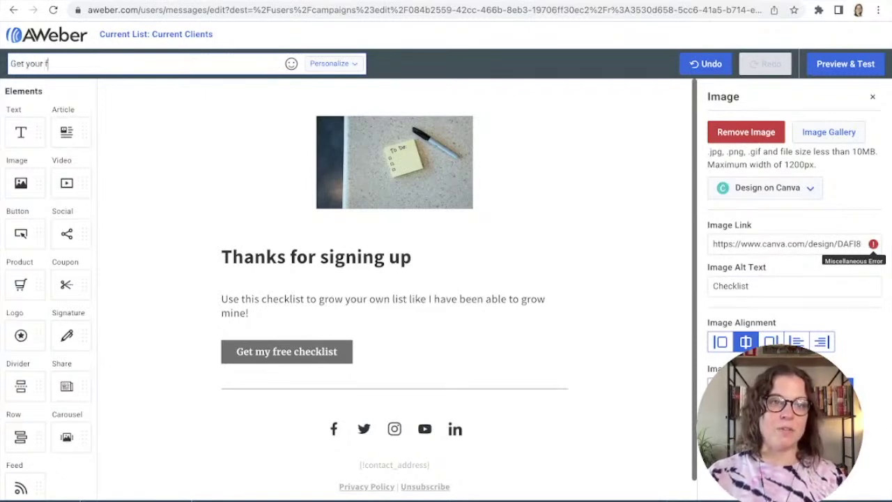
{"action": "type", "text": "ree checklist"}
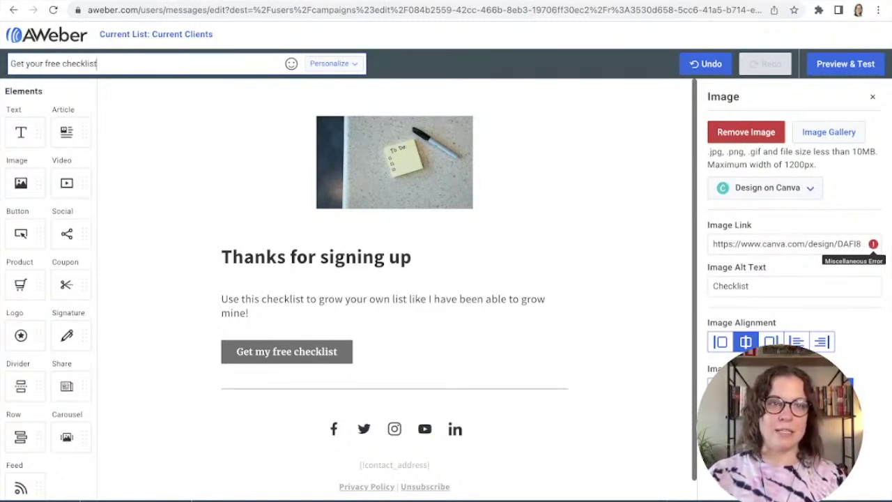
{"action": "type", "text": "!"}
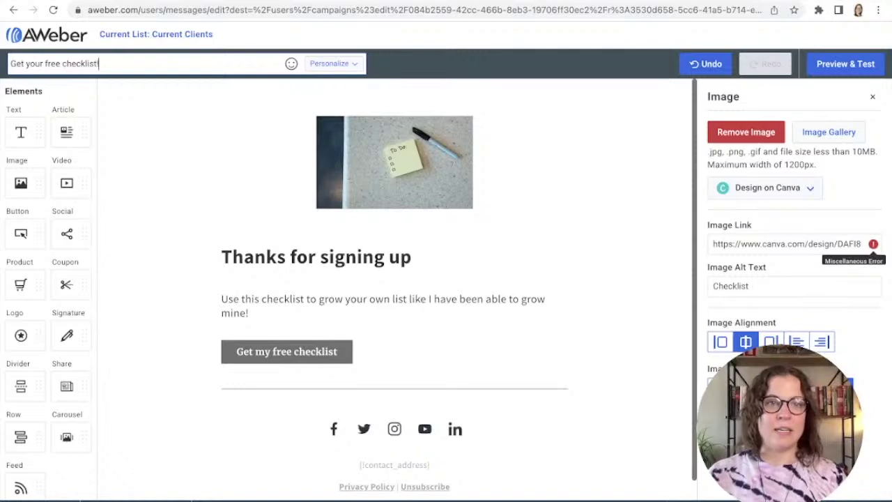
Close the image settings and set the message preheader to "Thanks for signing up. We're excited to have you.".
{"action": "left_click", "coordinate": [874, 98]}
{"action": "left_click", "coordinate": [874, 99]}
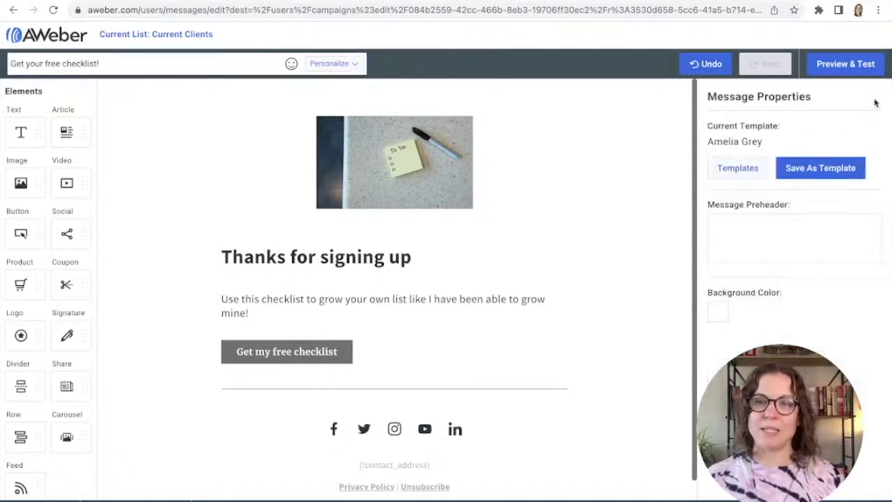
{"action": "left_click", "coordinate": [753, 241]}
{"action": "type", "text": "Tha"}
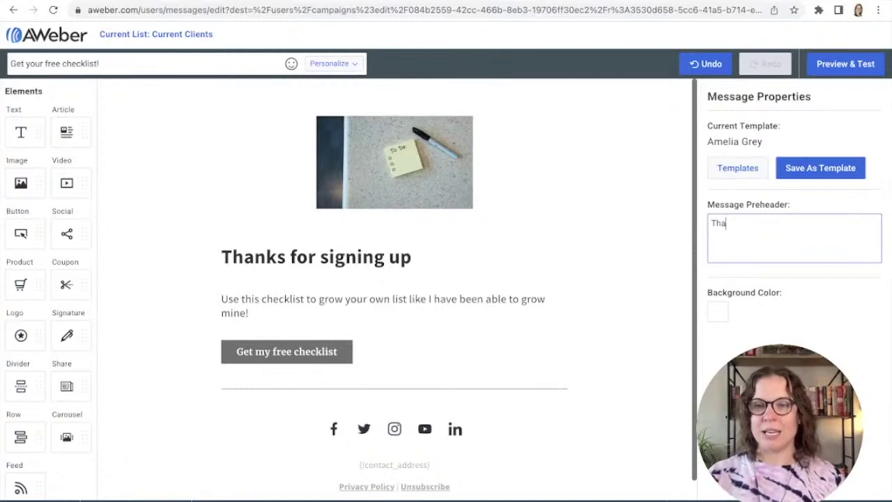
{"action": "type", "text": "nks for signing up "}
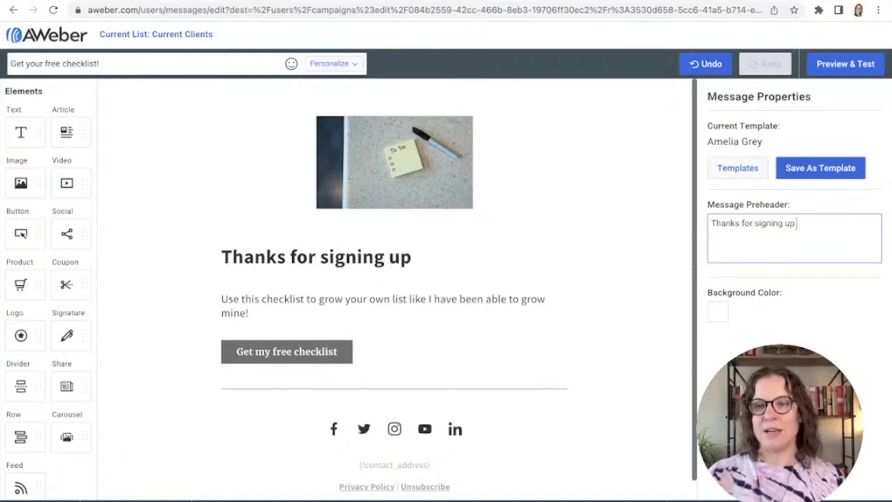
{"action": "type", "text": ". We're e"}
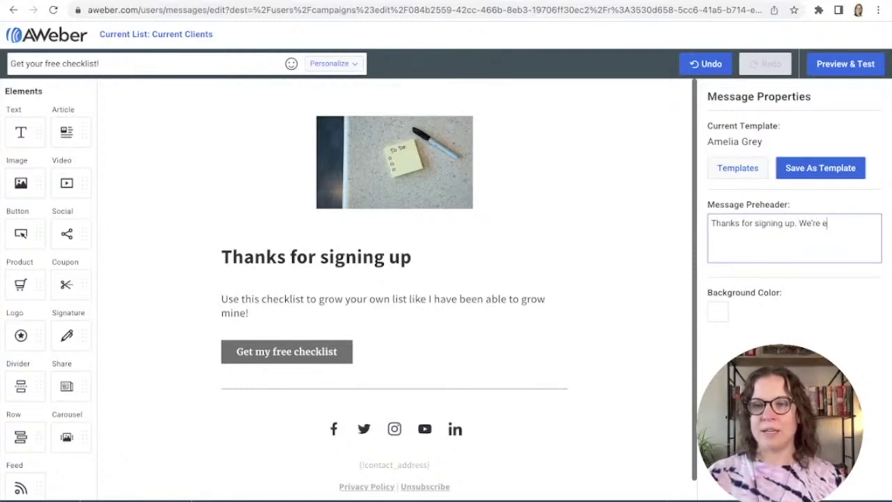
{"action": "type", "text": "xcited to have you."}
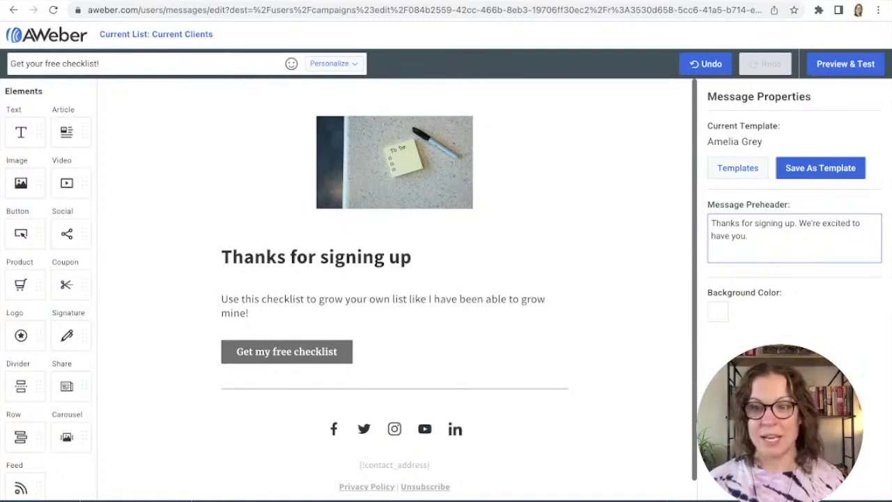
{"action": "key", "text": "Tab"}
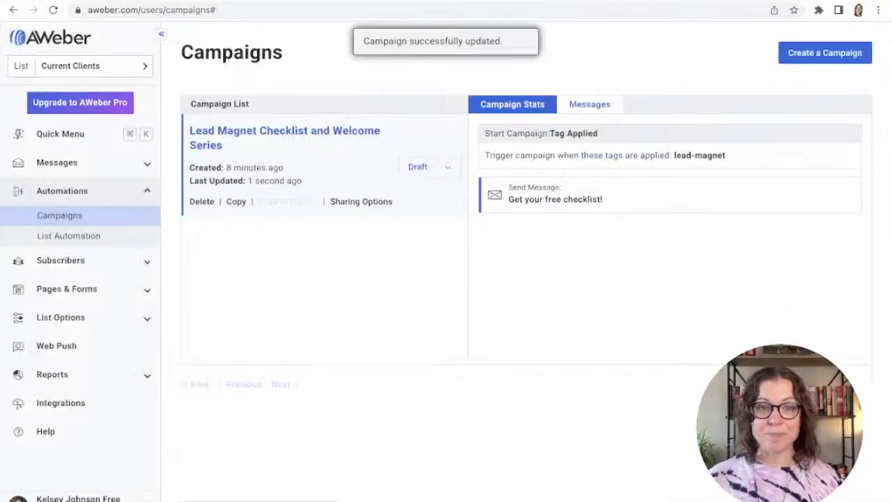
Open the status options of the Lead Magnet Checklist and Welcome Series campaign.
{"action": "left_click", "coordinate": [417, 170]}
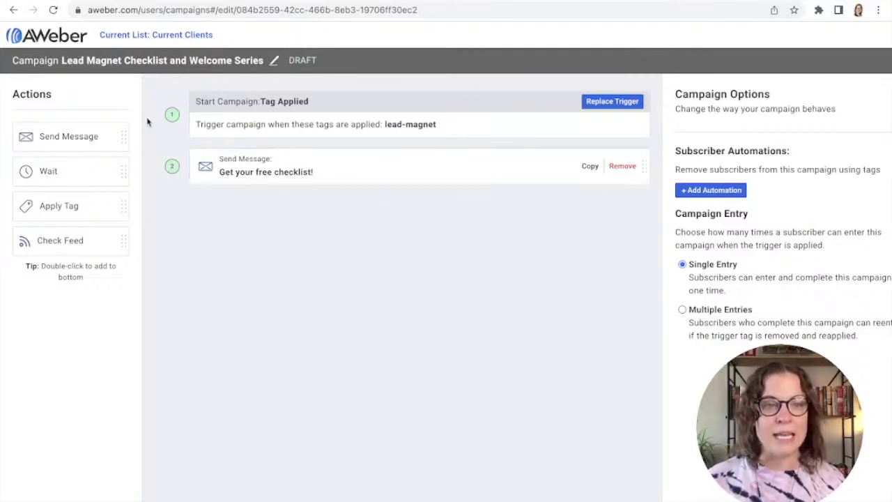
Add two pairs of actions after the checklist email, each a one-day Wait followed by an empty Send Message.
{"action": "left_click_drag", "start_coordinate": [113, 171], "coordinate": [380, 208]}
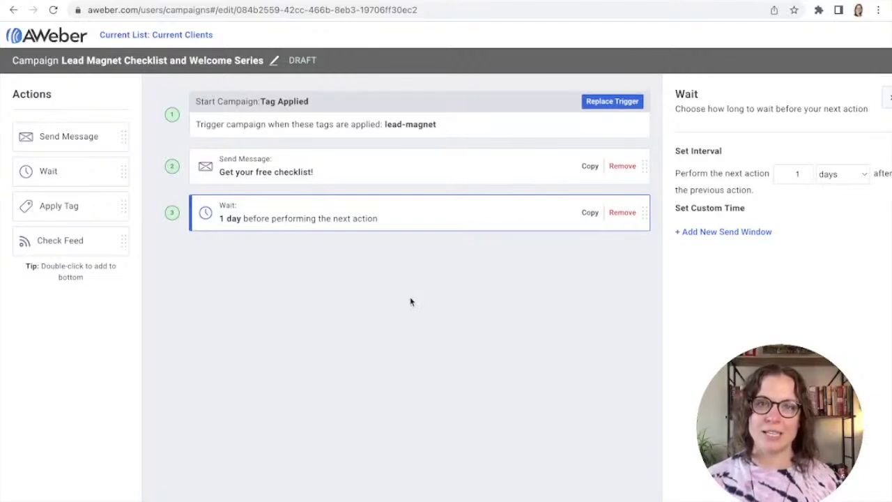
{"action": "left_click_drag", "start_coordinate": [75, 138], "coordinate": [349, 258]}
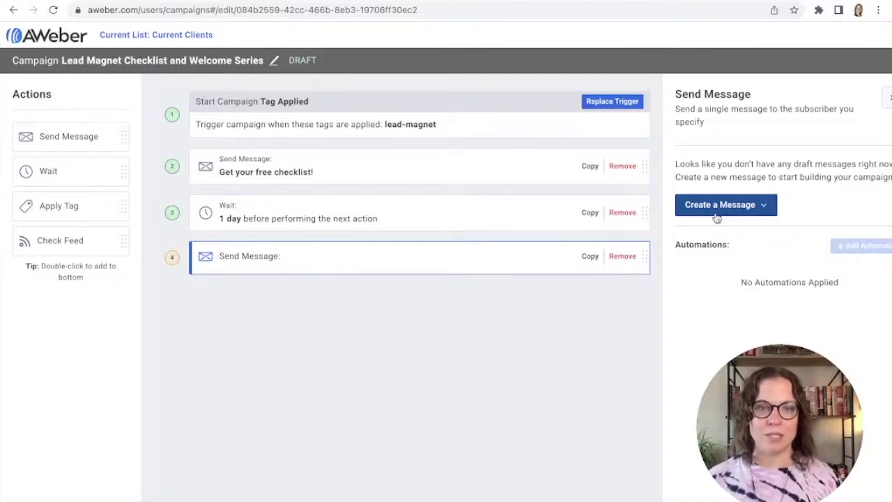
{"action": "left_click_drag", "start_coordinate": [104, 162], "coordinate": [320, 282]}
{"action": "left_click_drag", "start_coordinate": [70, 145], "coordinate": [353, 374]}
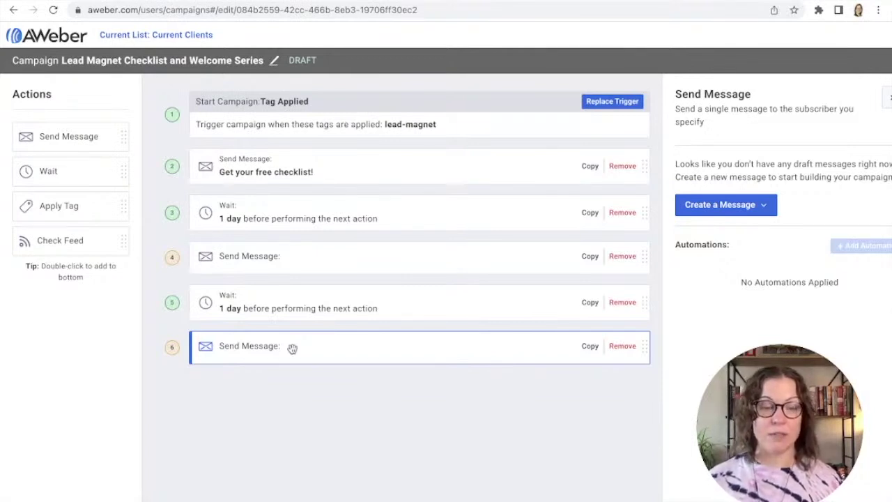
Add another one-day Wait after the last Send Message, followed by a Check Feed action.
{"action": "left_click_drag", "start_coordinate": [73, 181], "coordinate": [368, 271]}
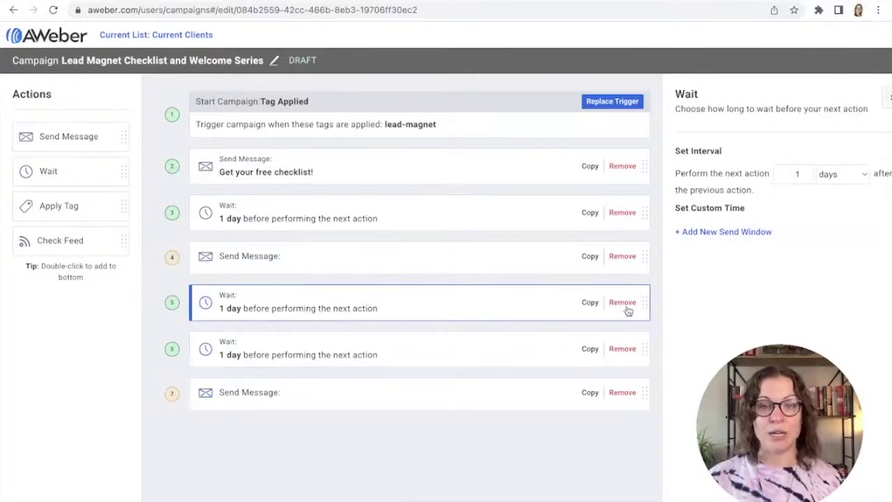
{"action": "left_click_drag", "start_coordinate": [642, 300], "coordinate": [629, 405]}
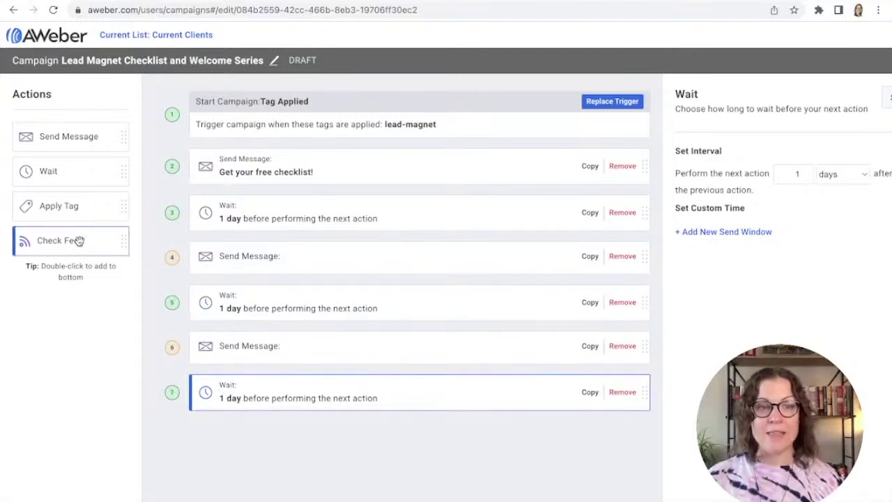
{"action": "left_click_drag", "start_coordinate": [76, 242], "coordinate": [347, 446]}
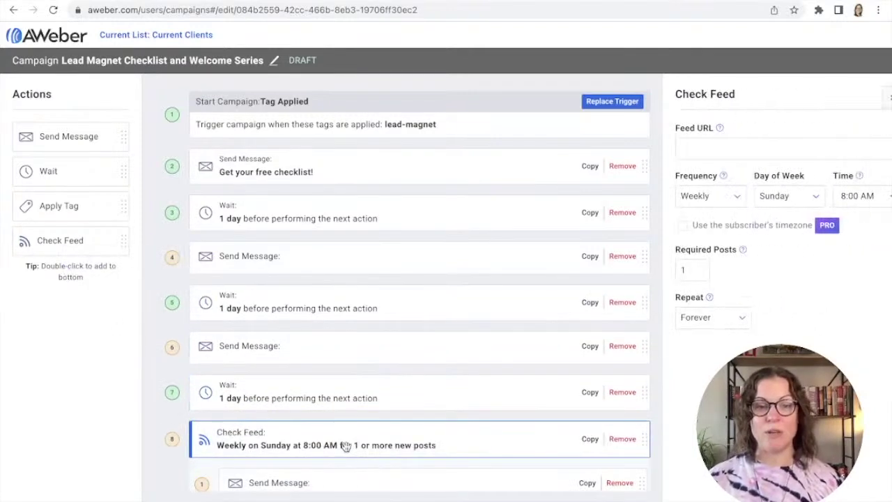